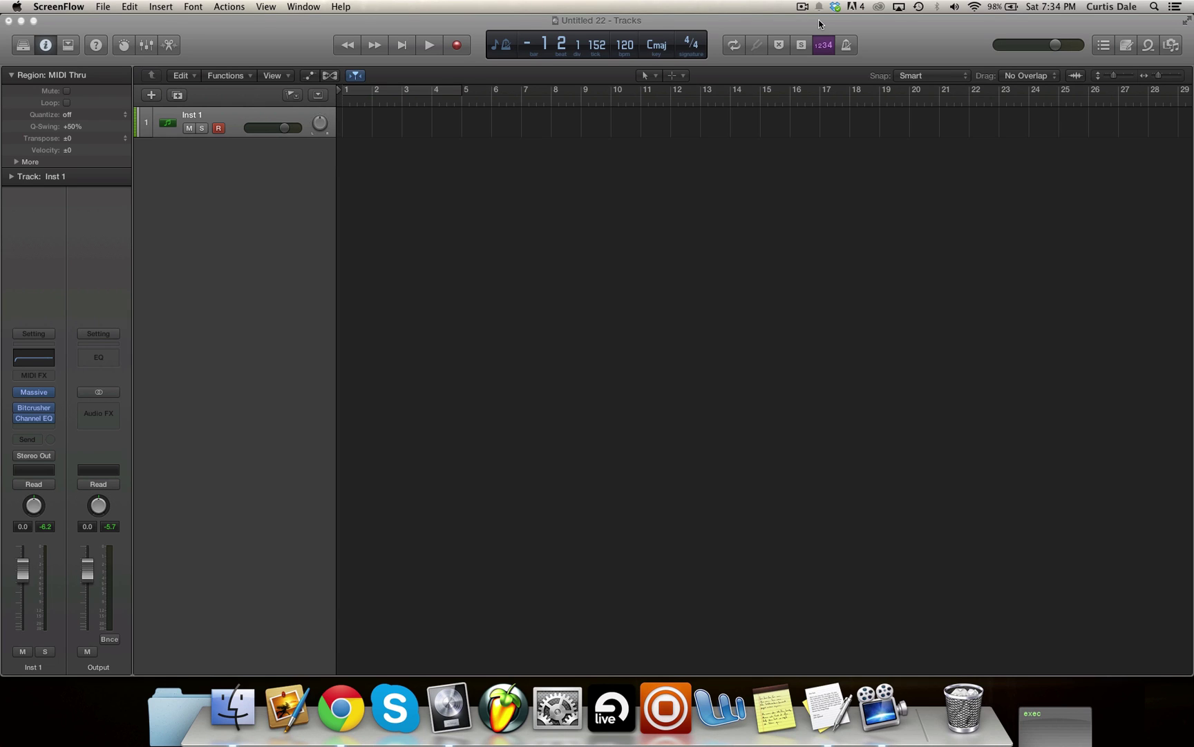
# Step: Open Musical Typing for the Inst 1 track, play a few test notes and reposition its window
pyautogui.click(283, 333)
pyautogui.press('super+k')
pyautogui.press('a')
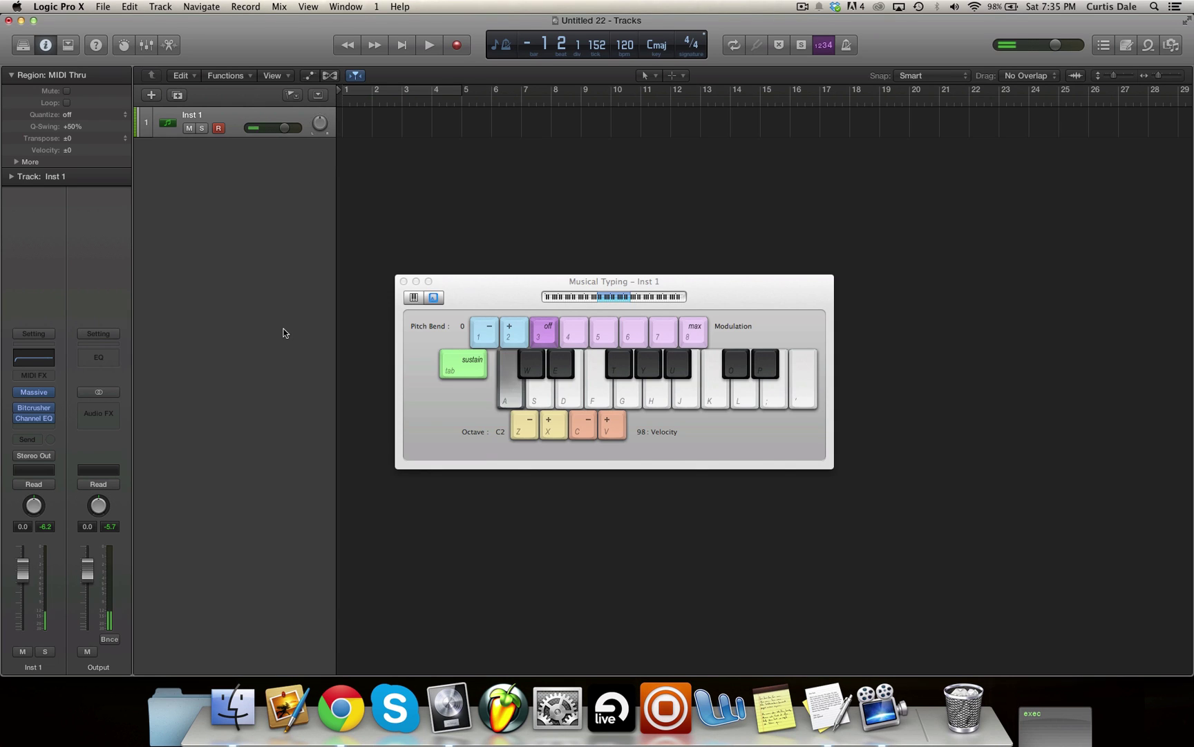
pyautogui.press('s')
pyautogui.press('f')
pyautogui.press('s')
pyautogui.press('a')
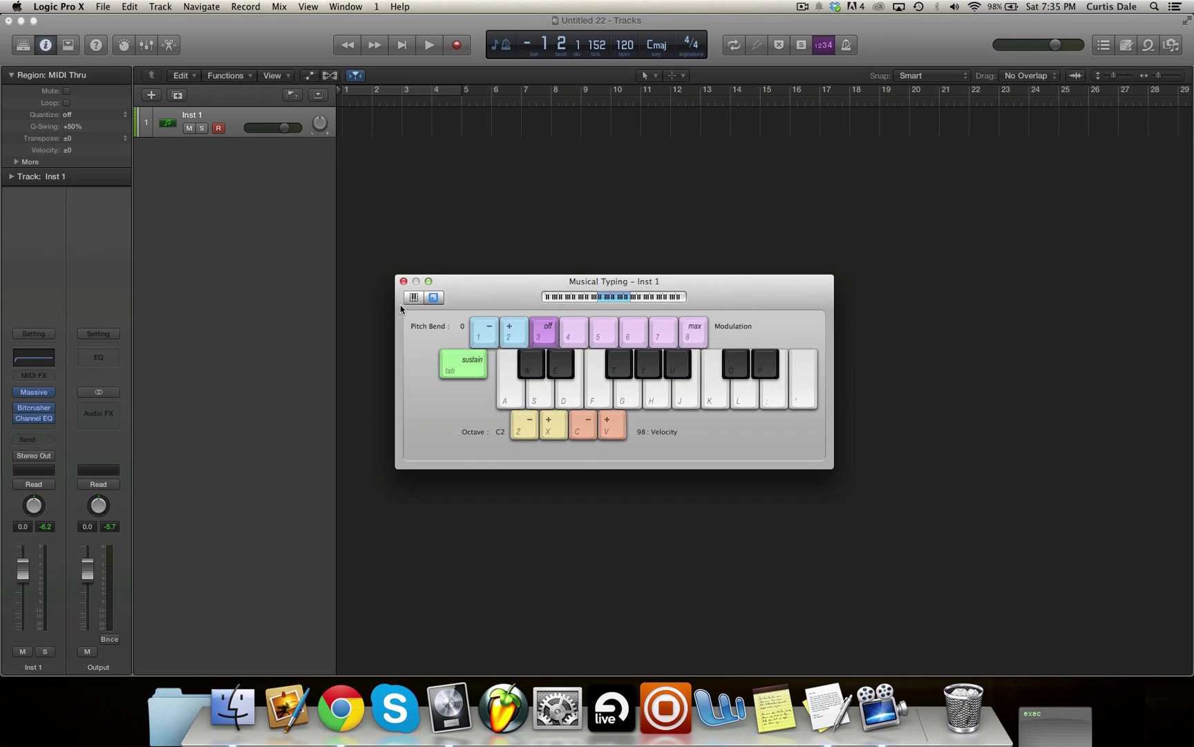
pyautogui.moveTo(405, 314); pyautogui.dragTo(404, 358)
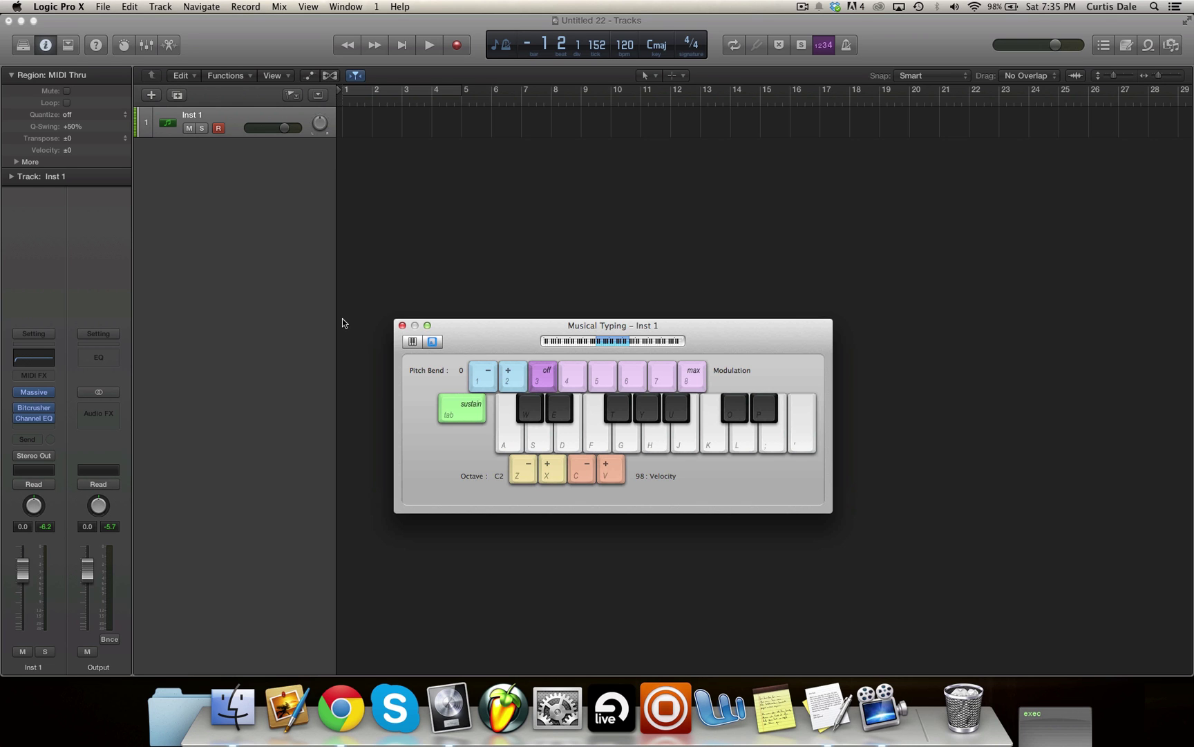
# Step: Show the Massive synth, switch off its Feedback section and choose the Sin-Square wavetable for OSC1
pyautogui.press('v')
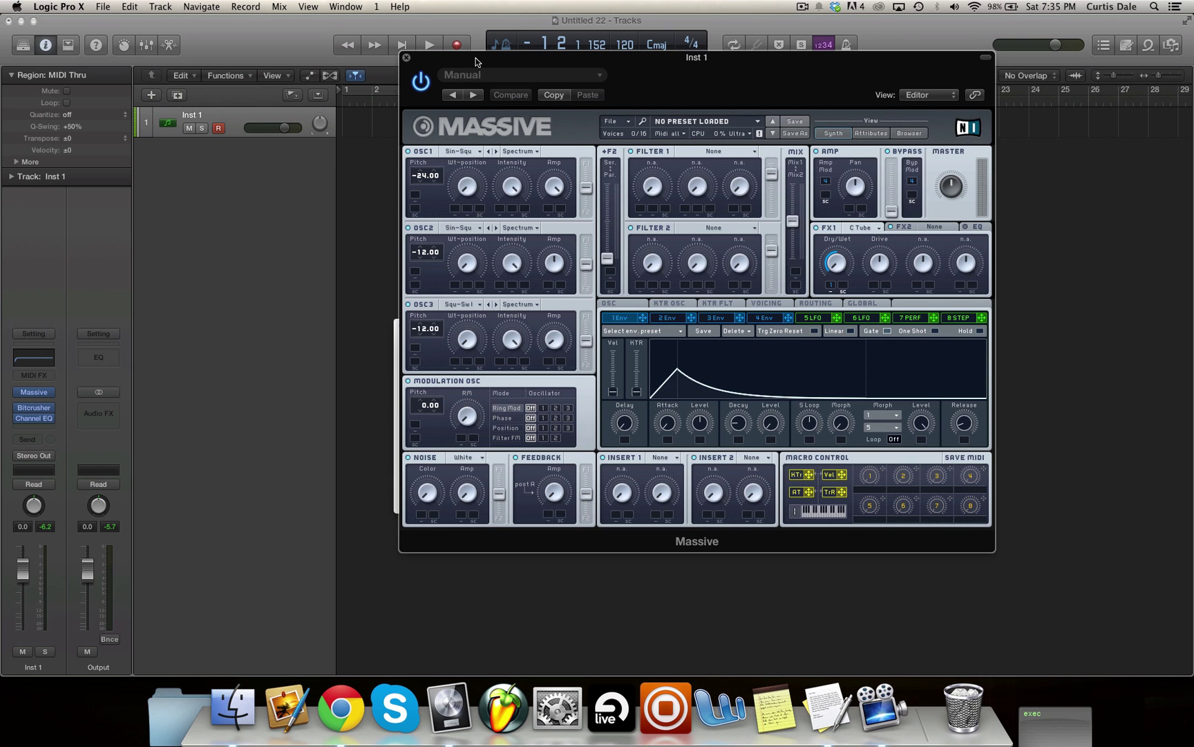
pyautogui.moveTo(475, 62); pyautogui.dragTo(421, 120)
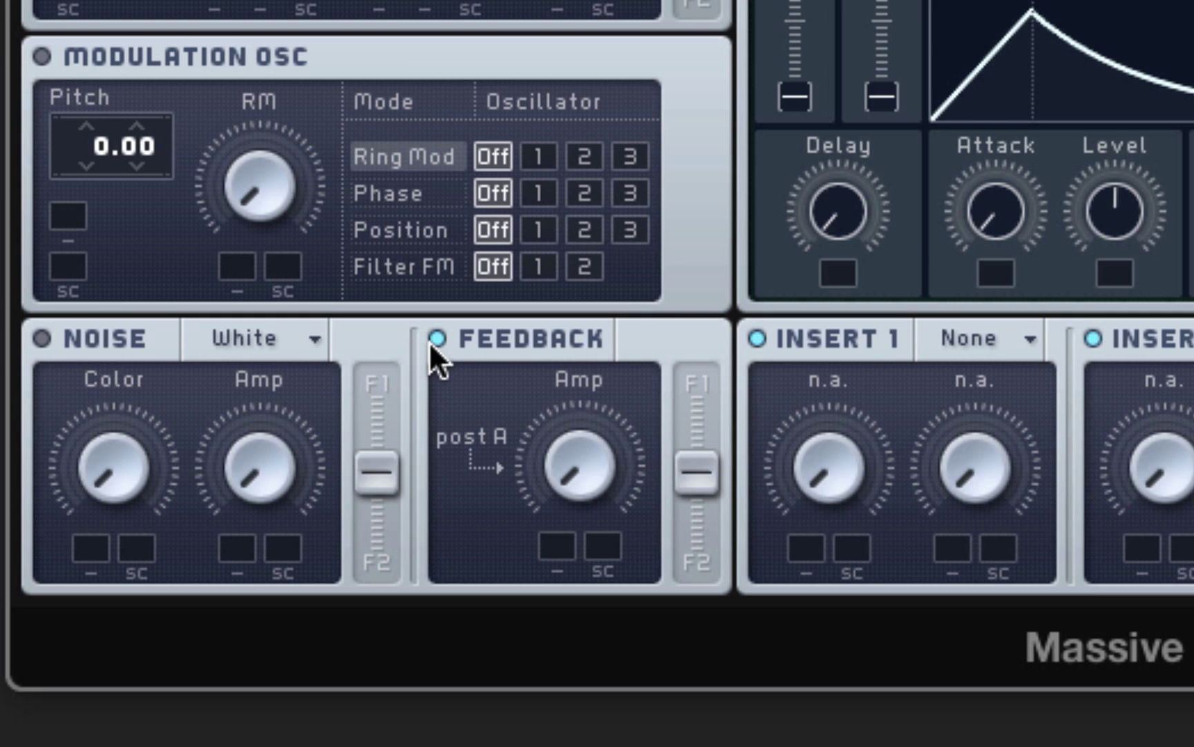
pyautogui.click(433, 340)
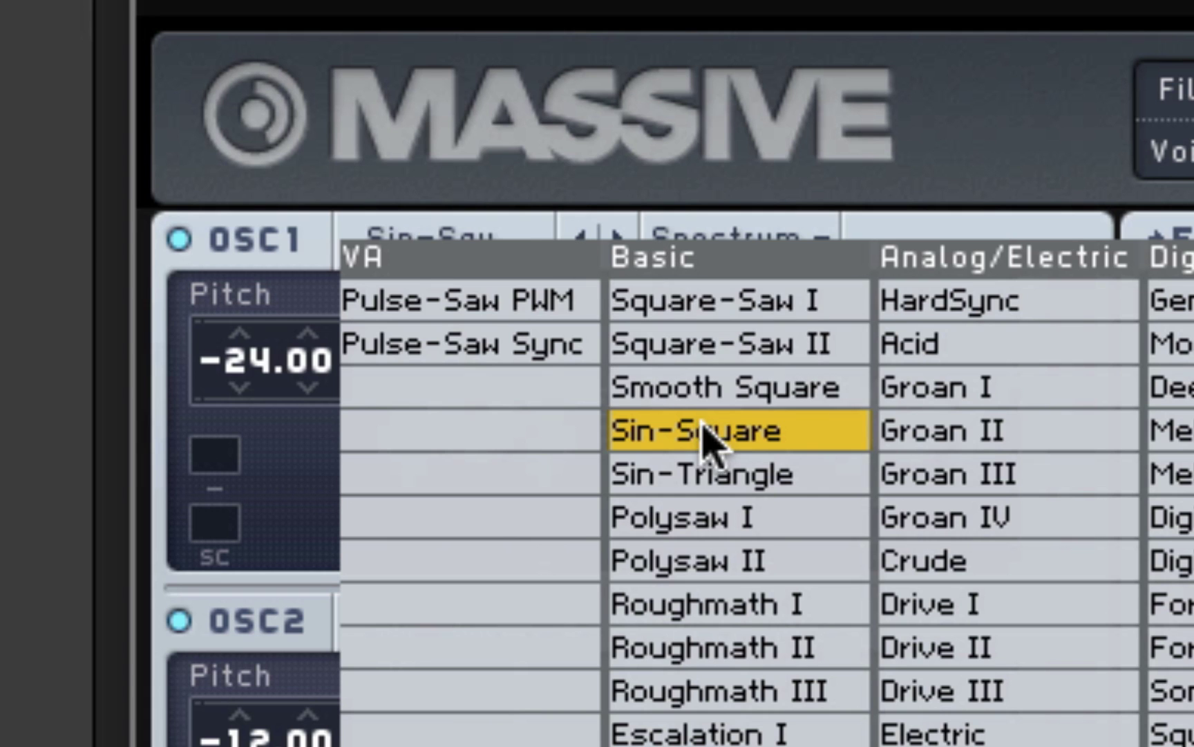
pyautogui.click(702, 428)
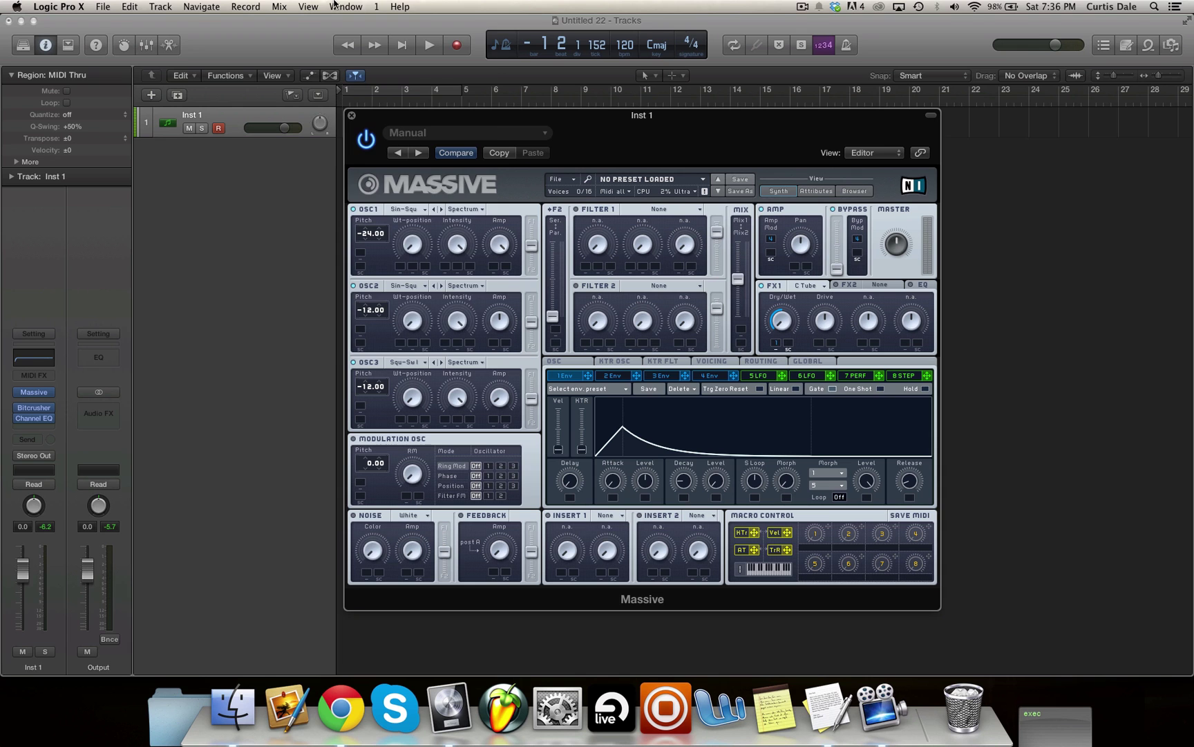
# Step: Bring Musical Typing back up at octave C2 alongside the Massive synth
pyautogui.click(338, 6)
pyautogui.click(387, 351)
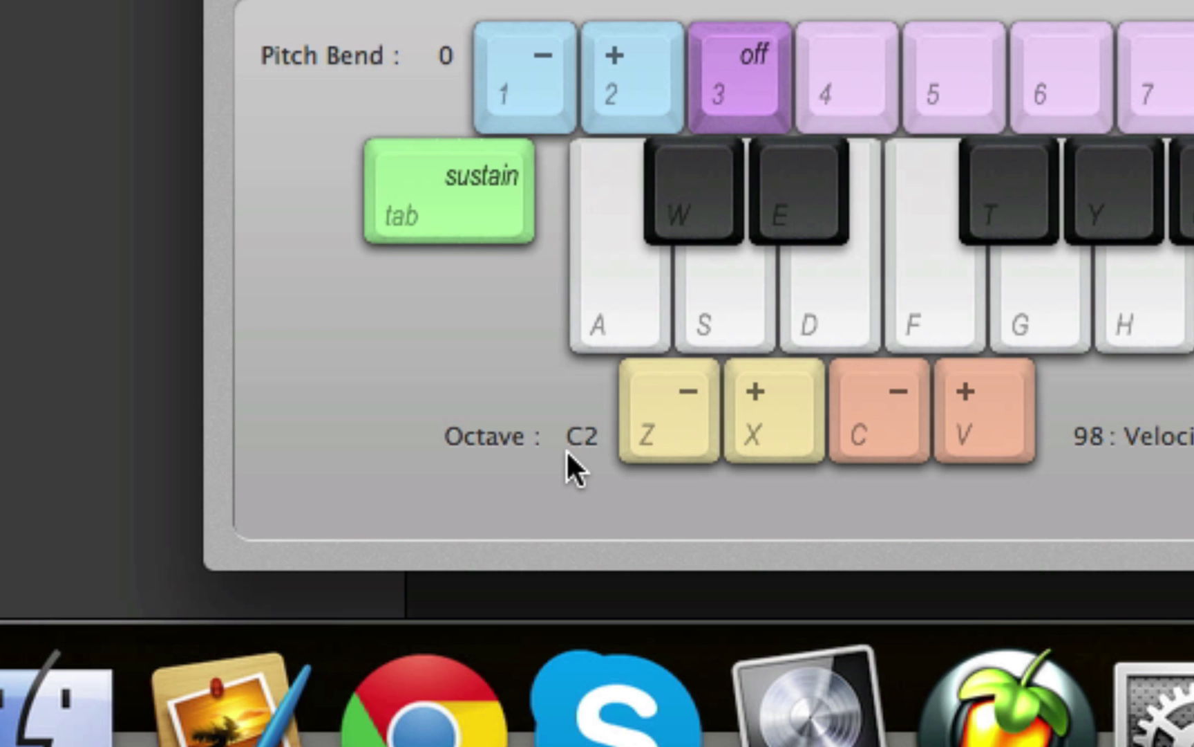
pyautogui.click(424, 62)
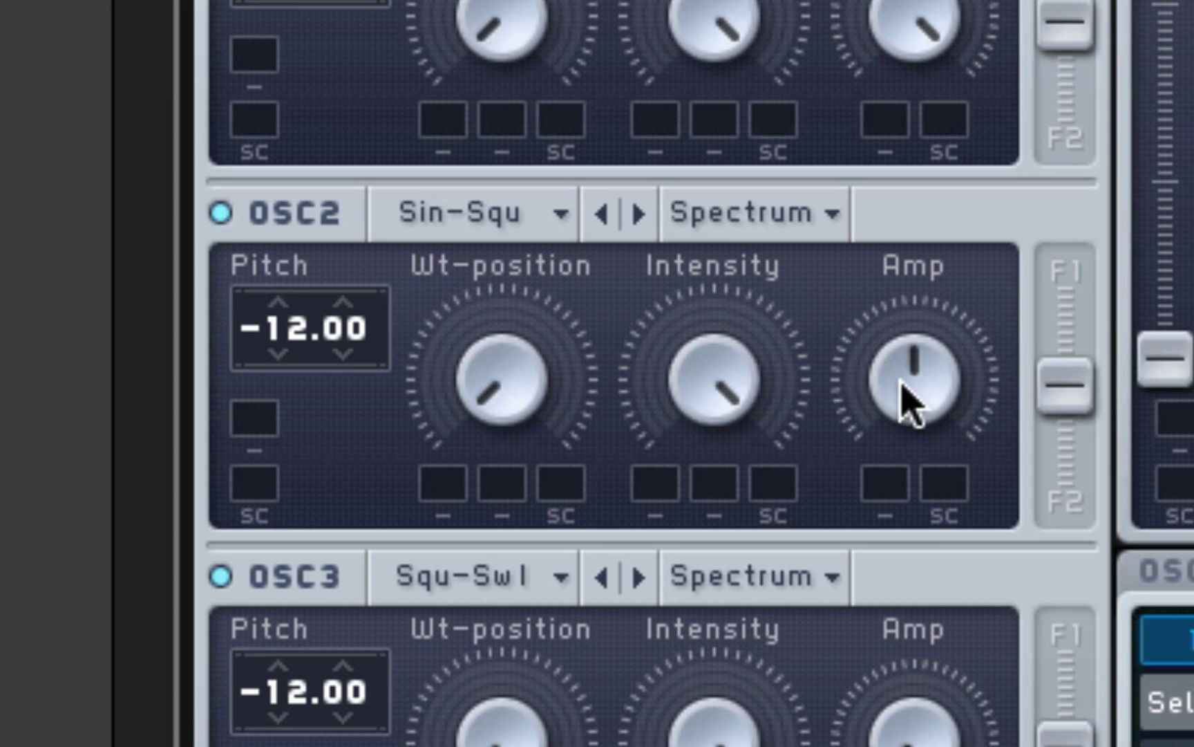
# Step: Adjust the Amp levels of OSC2 and OSC3 in Massive and set FX1 to C Tube
pyautogui.moveTo(901, 401); pyautogui.dragTo(902, 367)
pyautogui.moveTo(906, 612); pyautogui.dragTo(909, 629)
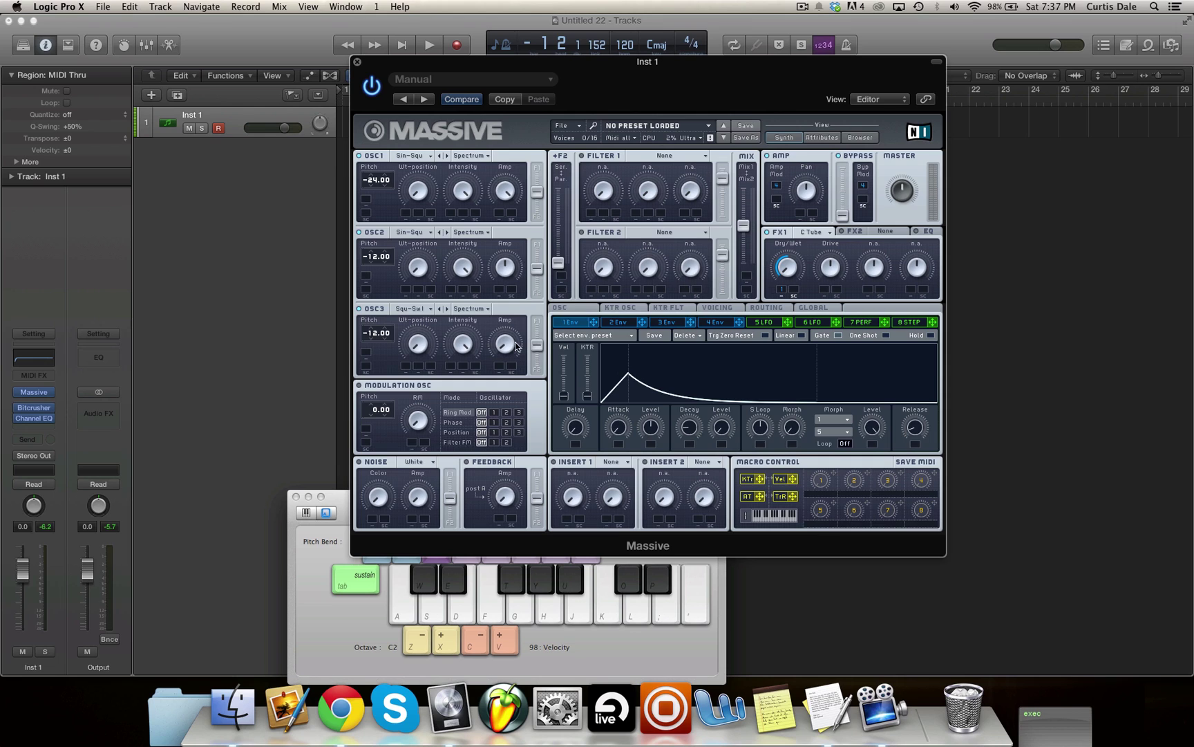
pyautogui.click(821, 235)
pyautogui.click(816, 347)
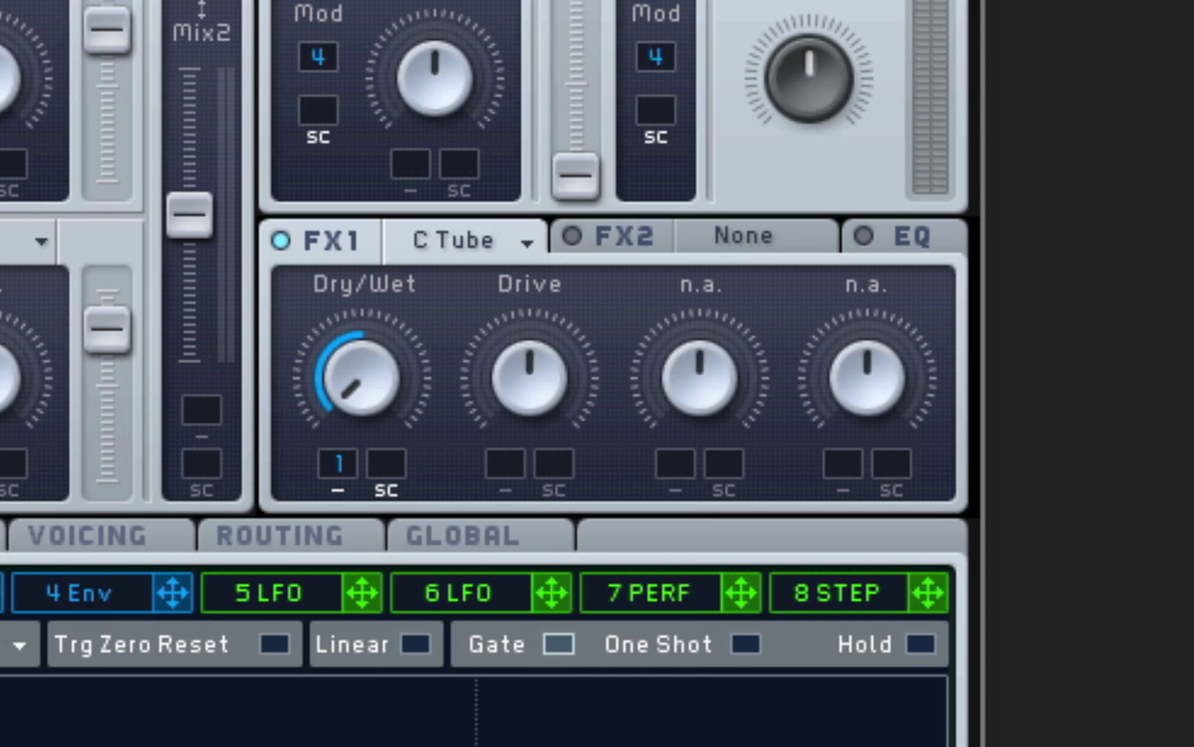
pyautogui.click(149, 185)
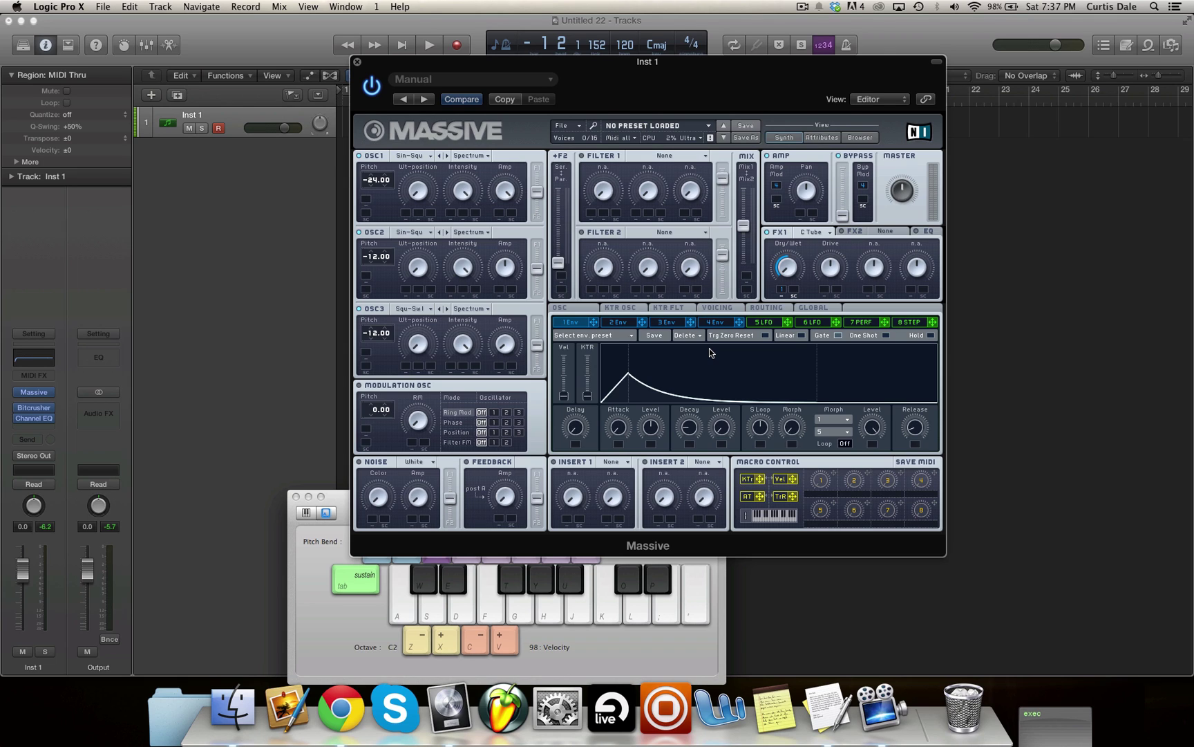
# Step: Play a few notes to audition the Massive sub bass patch, and close the synth window
pyautogui.press('a')
pyautogui.press('f')
pyautogui.press('g')
pyautogui.press('g')
pyautogui.press('y')
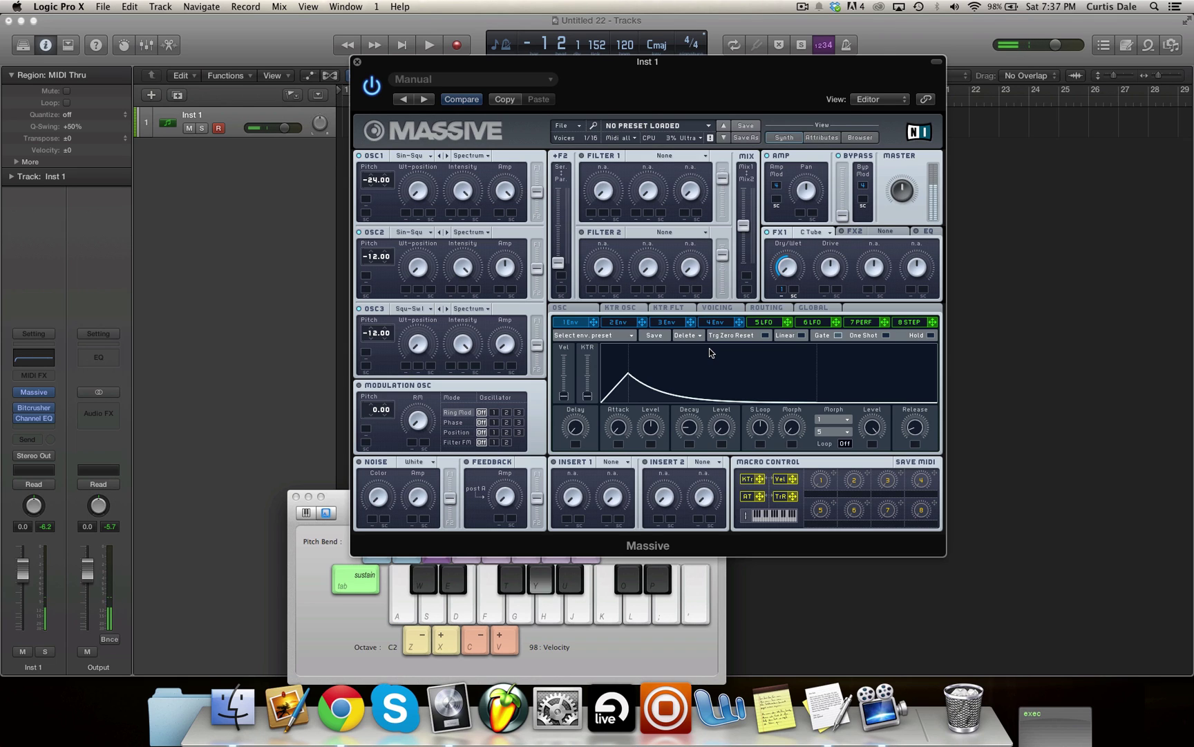
pyautogui.click(357, 62)
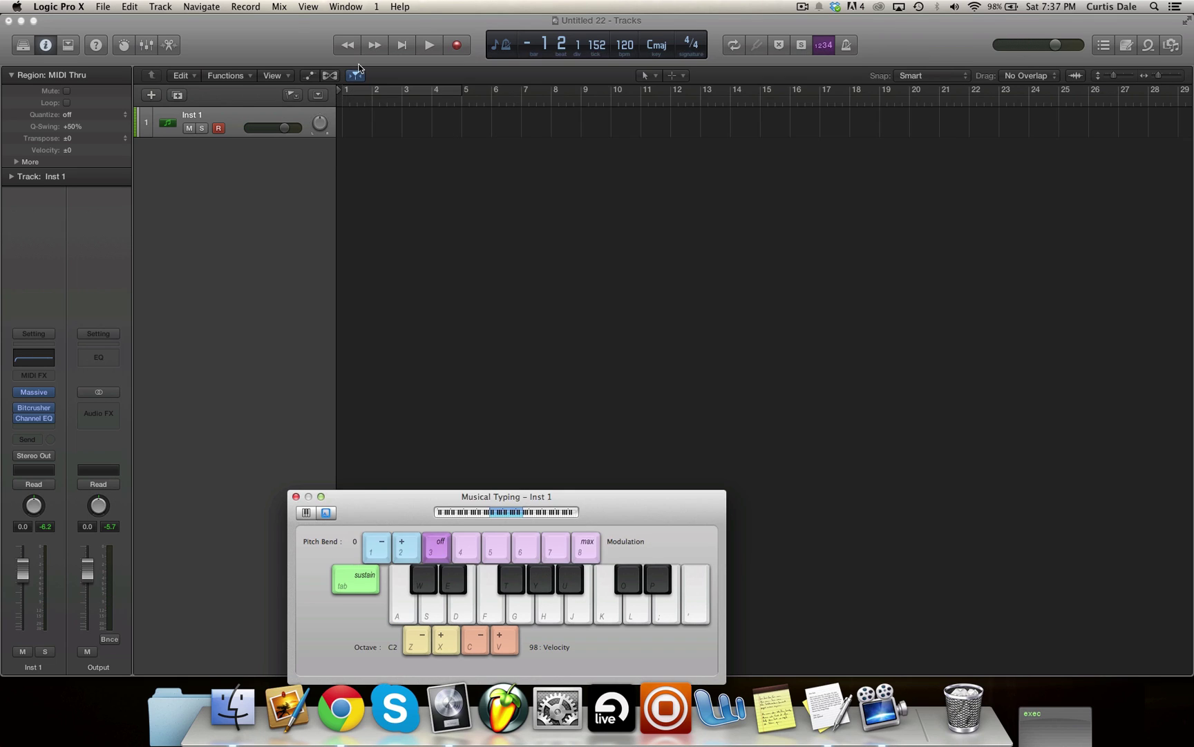
# Step: Open the Bitcrusher on the Inst 1 channel and recall its default settings
pyautogui.click(34, 409)
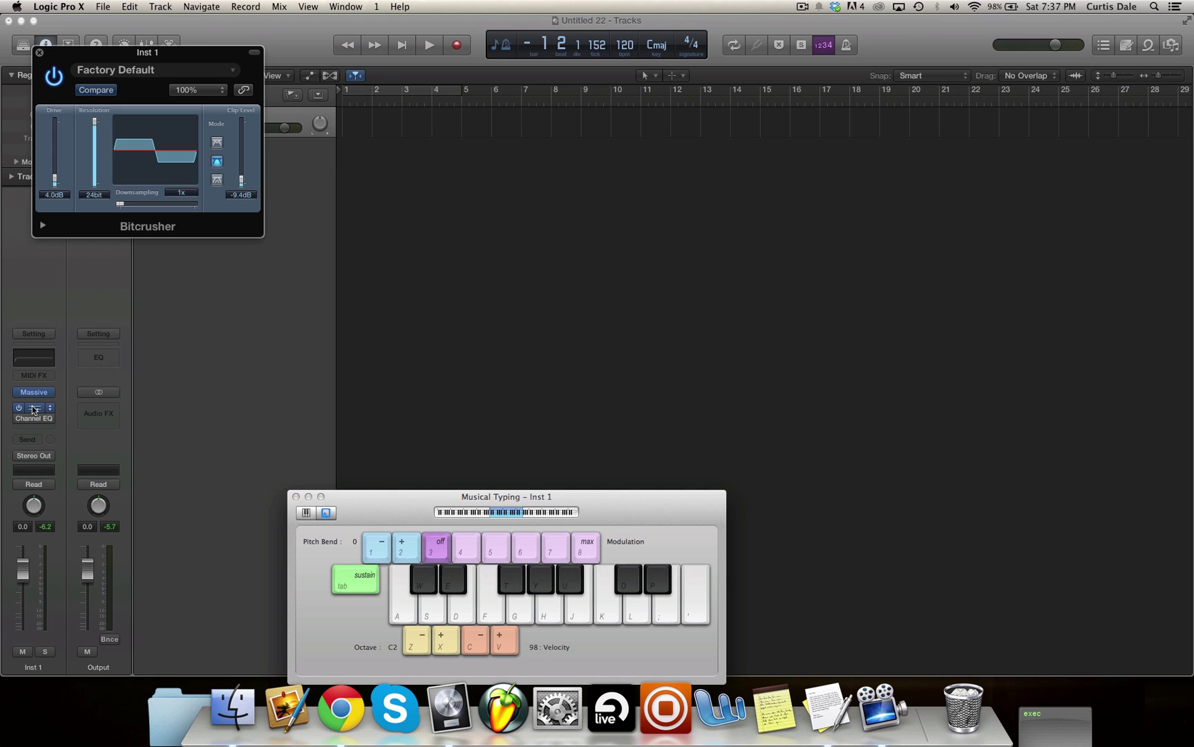
pyautogui.moveTo(83, 58); pyautogui.dragTo(475, 229)
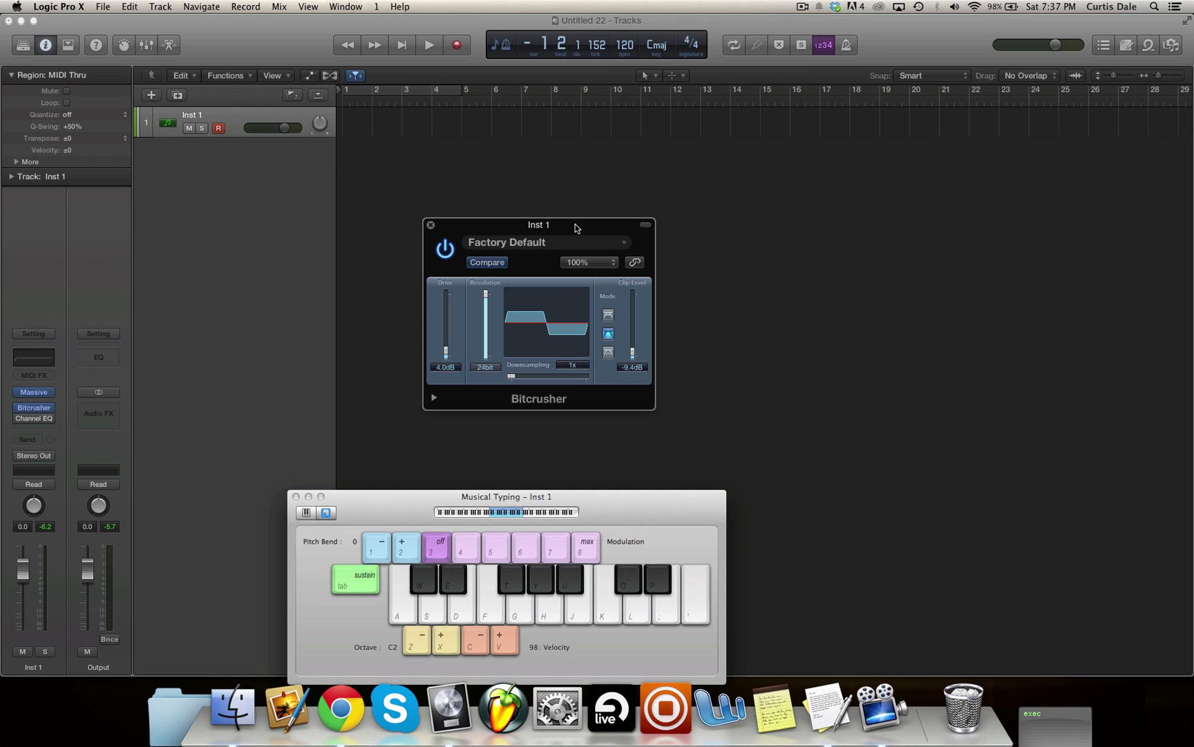
pyautogui.moveTo(575, 228); pyautogui.dragTo(536, 155)
pyautogui.click(512, 171)
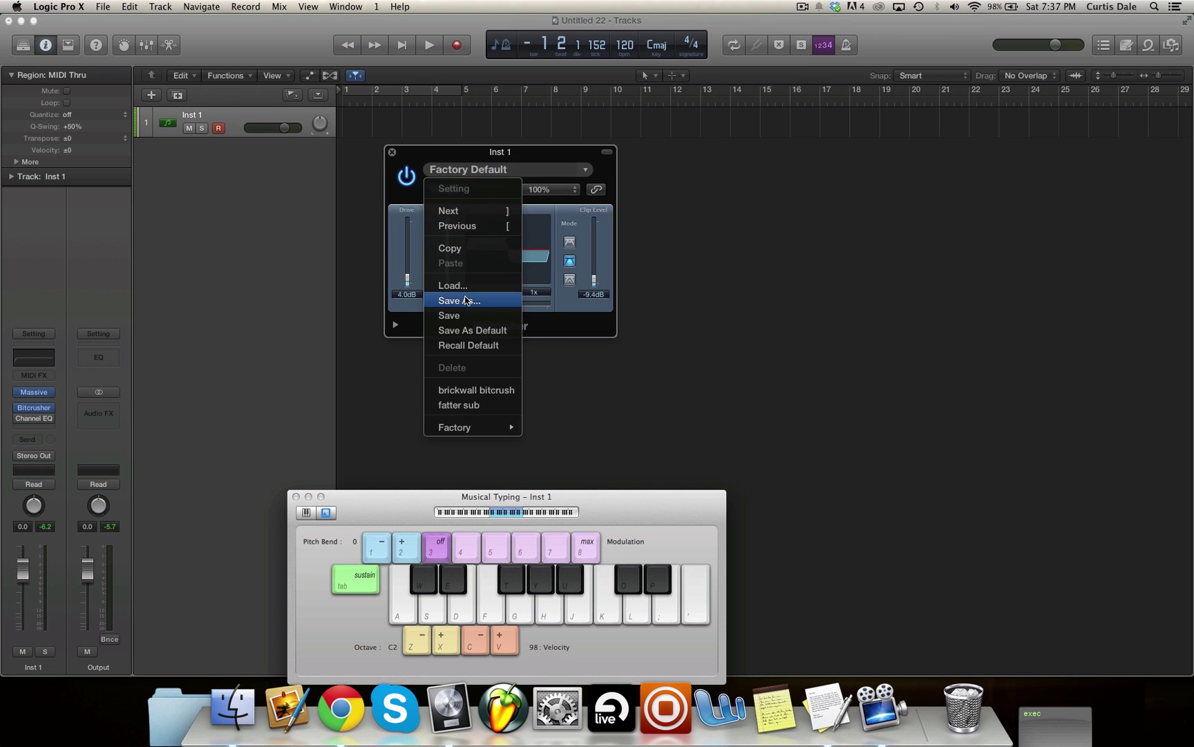
pyautogui.click(456, 346)
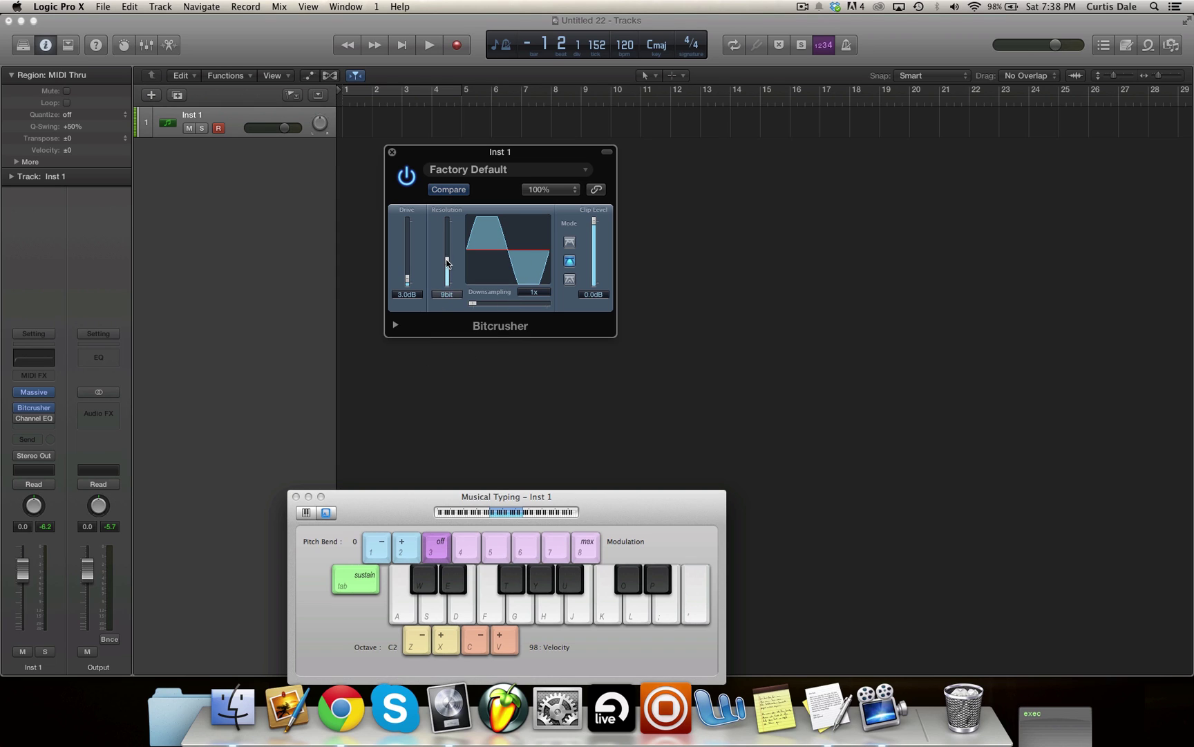
# Step: Set the Bitcrusher's Resolution to 24bit and Drive to 0.0 dB, and play some notes to hear it
pyautogui.moveTo(447, 263); pyautogui.dragTo(442, 211)
pyautogui.moveTo(410, 282); pyautogui.dragTo(410, 295)
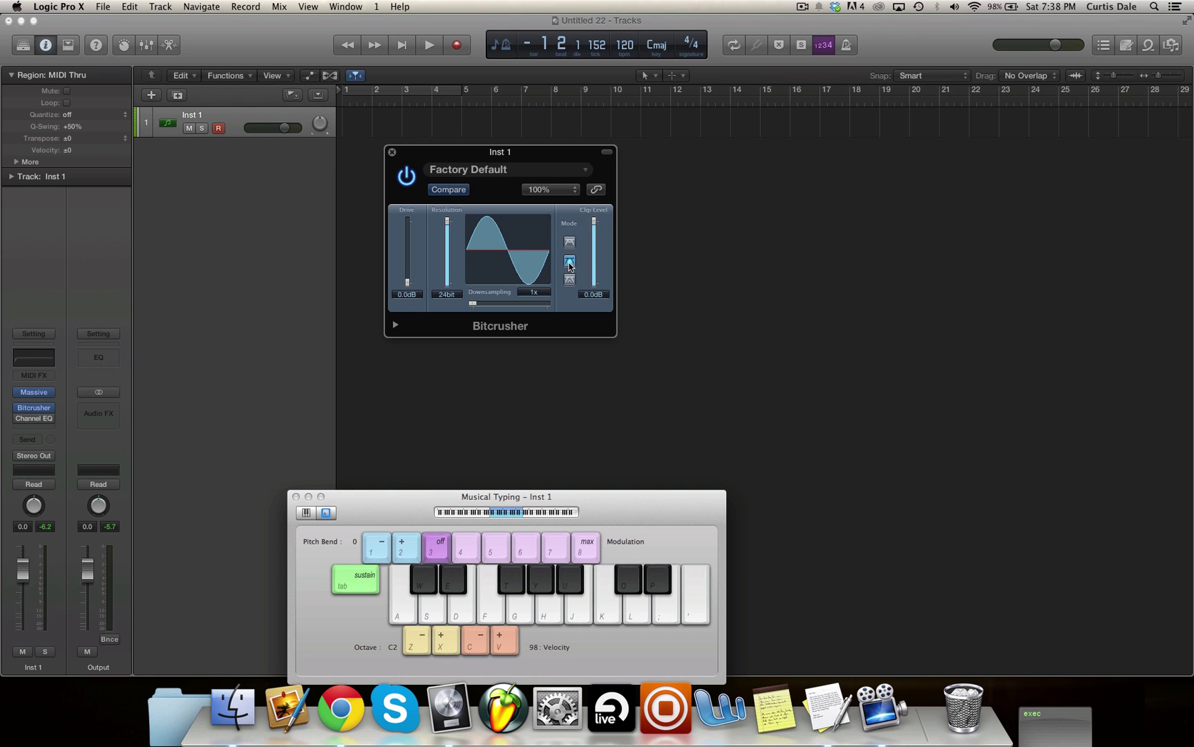
pyautogui.press('s')
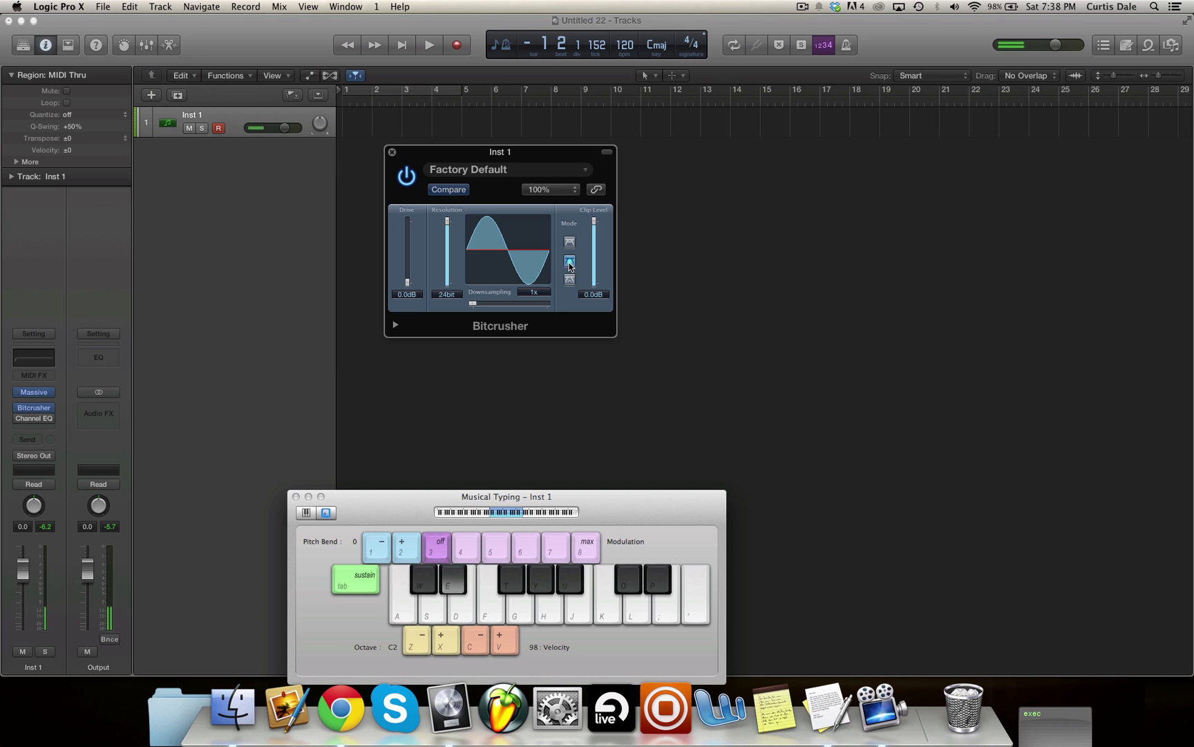
pyautogui.press('d')
pyautogui.press('f')
# Step: With the Channel EQ open alongside, set the Bitcrusher's Drive to 4.0 dB and Clip Level to -9.6 dB, test it and close it
pyautogui.click(34, 418)
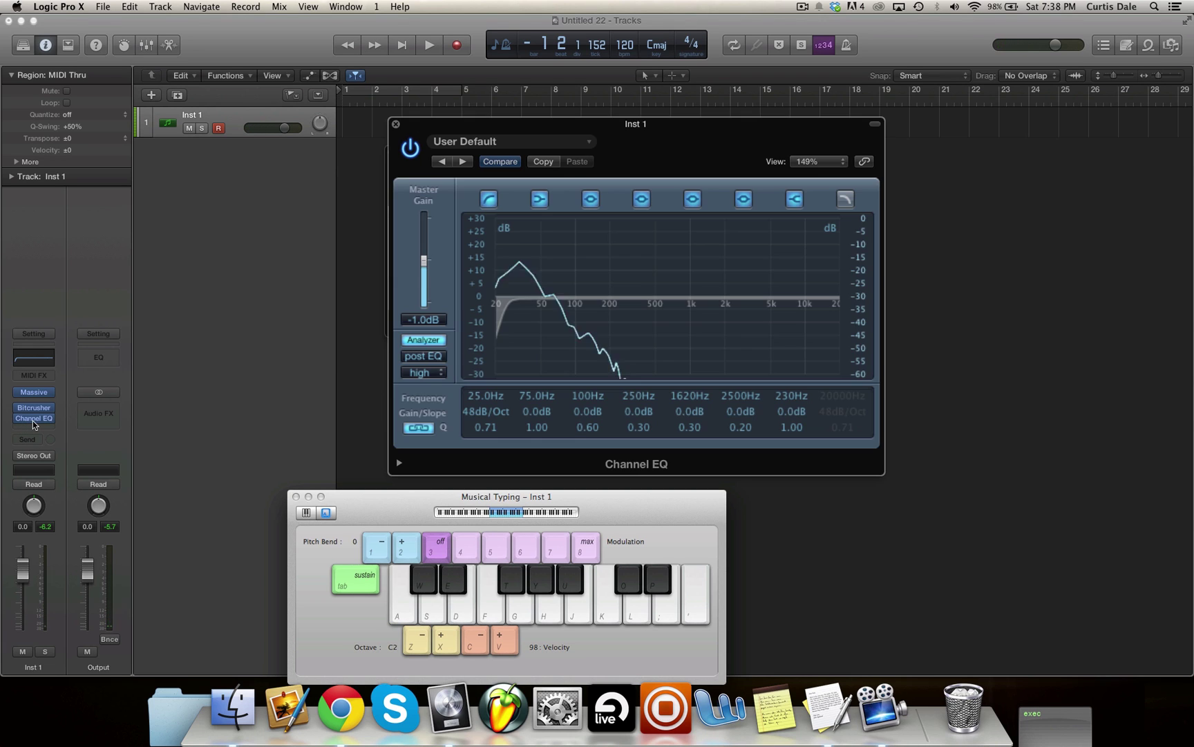
pyautogui.moveTo(457, 158); pyautogui.dragTo(696, 136)
pyautogui.moveTo(407, 282); pyautogui.dragTo(408, 279)
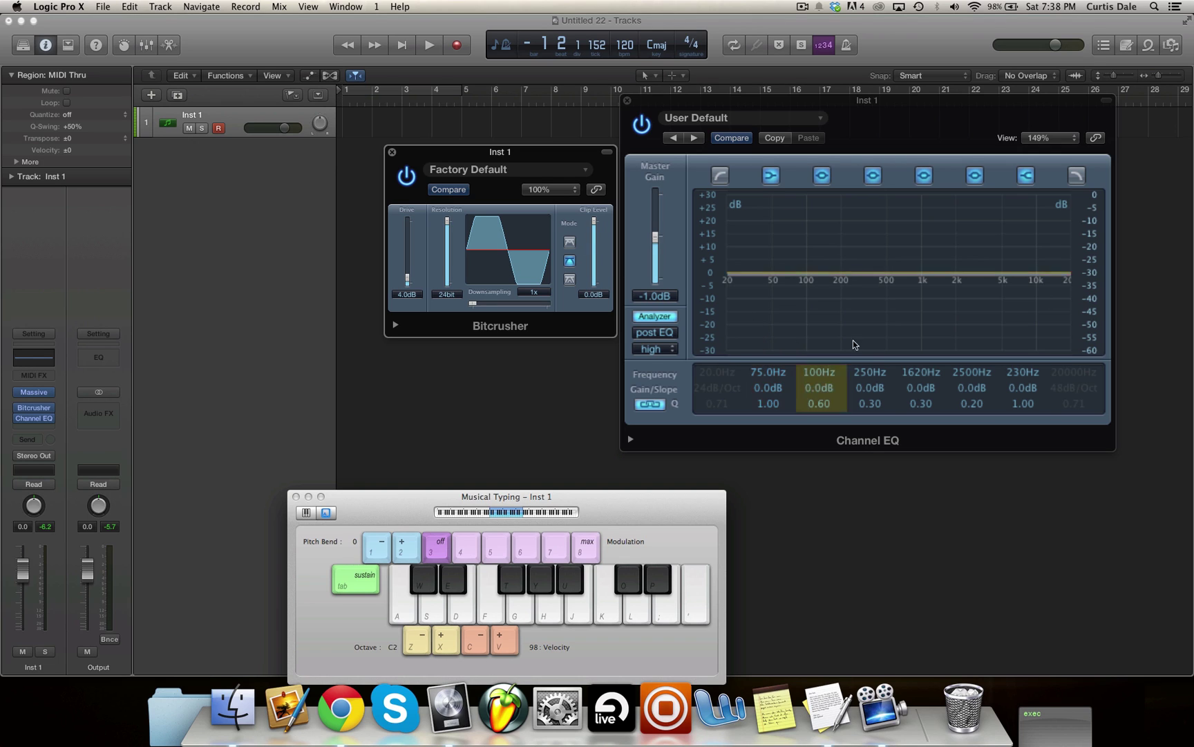
pyautogui.moveTo(594, 222); pyautogui.dragTo(596, 296)
pyautogui.press('a')
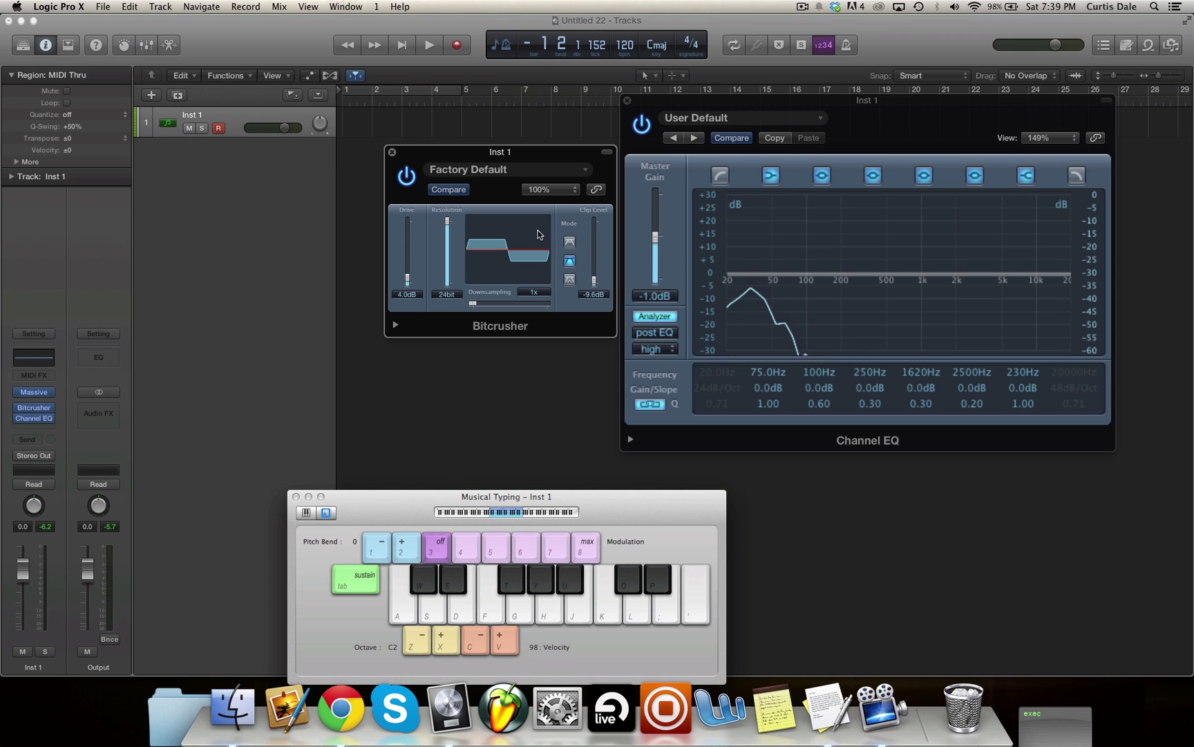
pyautogui.click(392, 151)
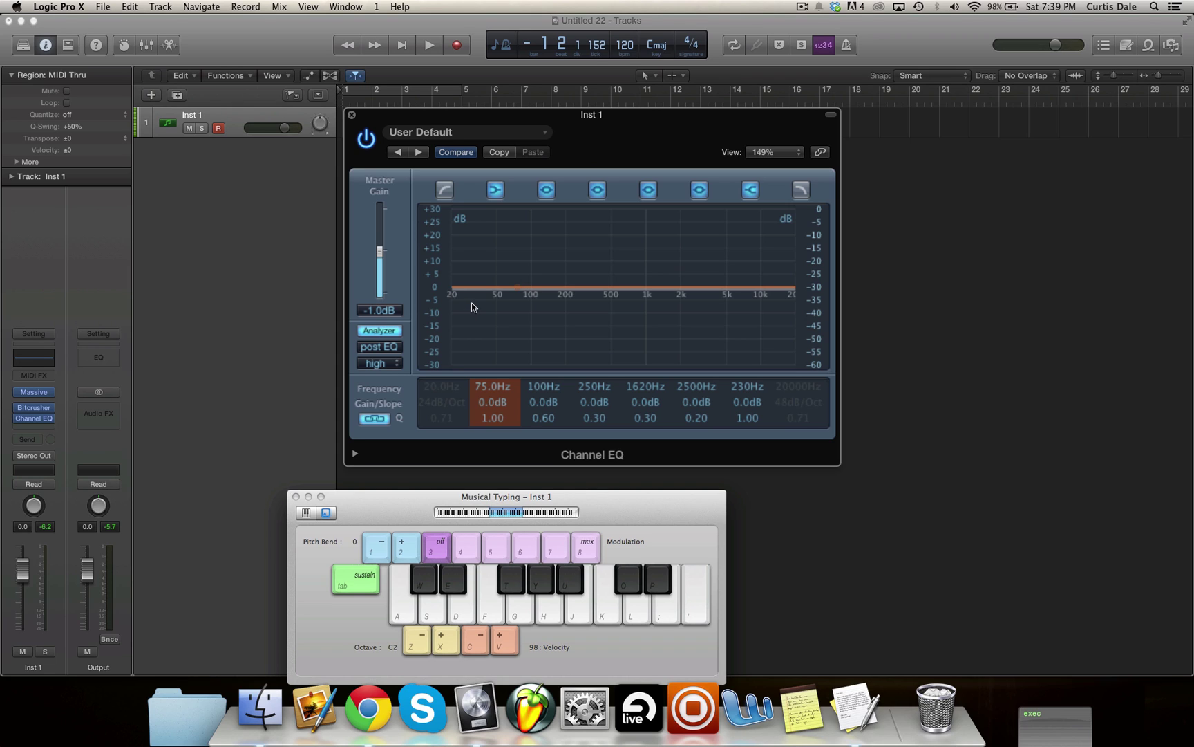
# Step: Compare a low note with the Channel EQ's low-cut band on and off, leaving the band enabled
pyautogui.click(444, 191)
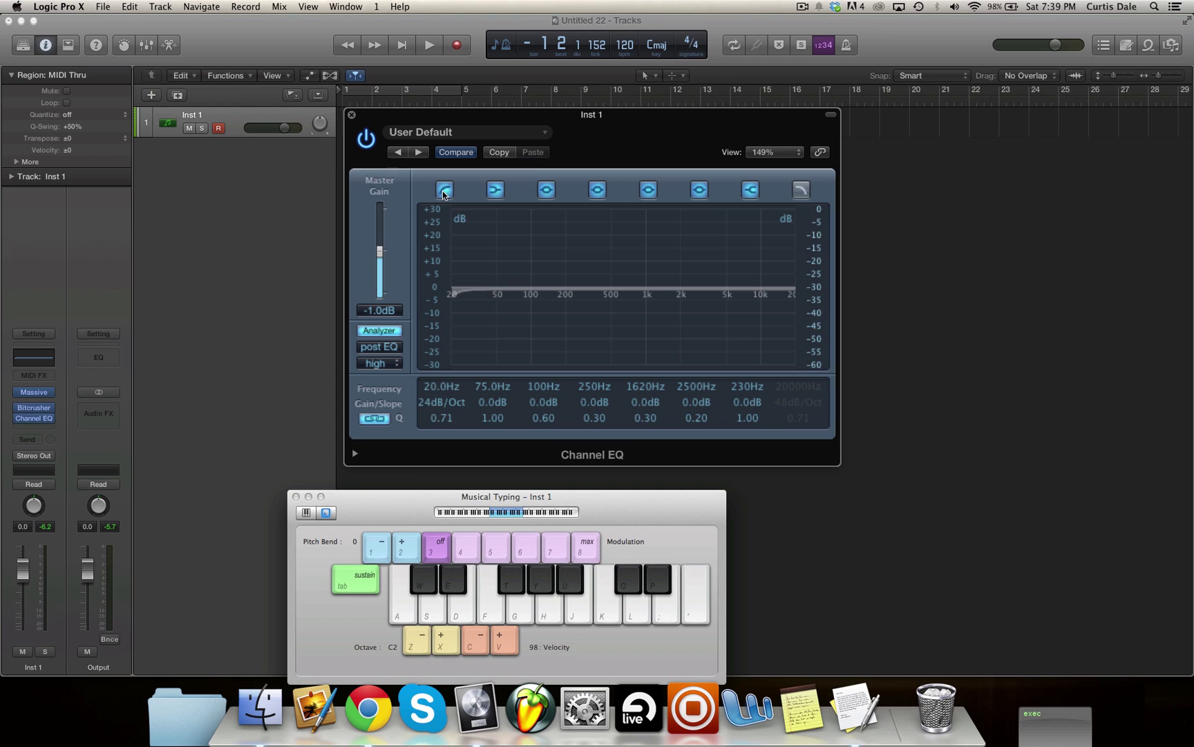
pyautogui.press('a')
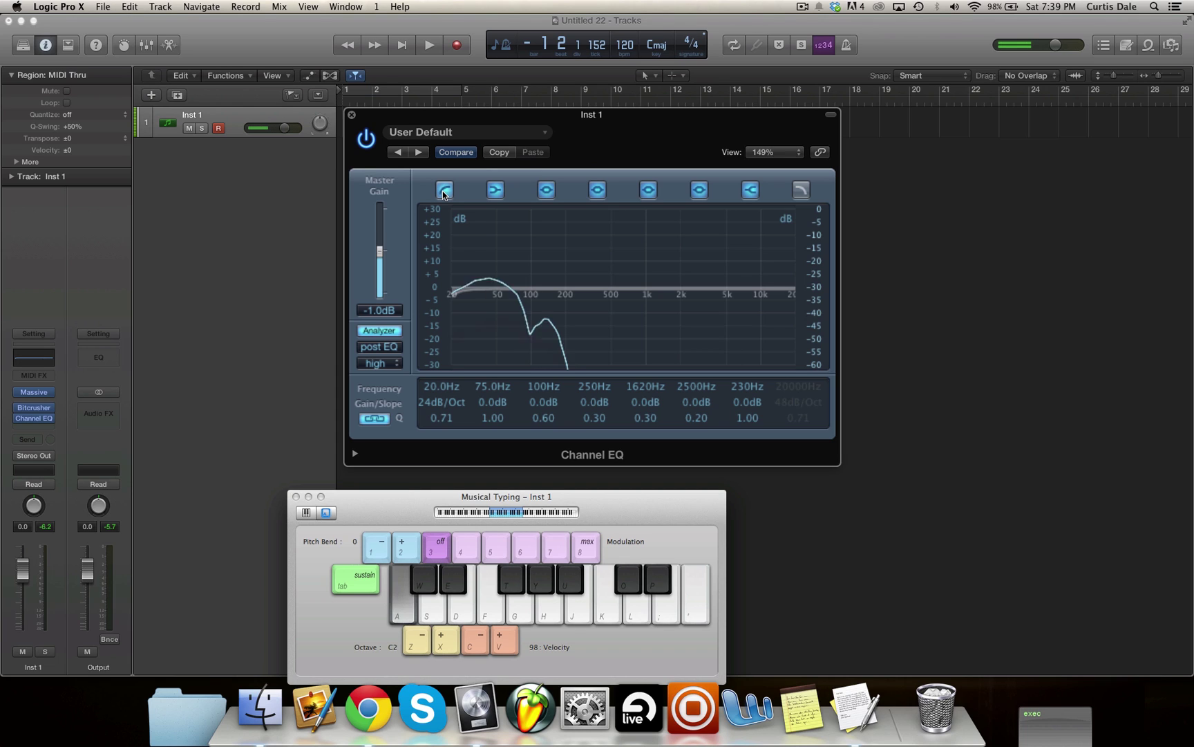
pyautogui.click(444, 191)
pyautogui.press('a')
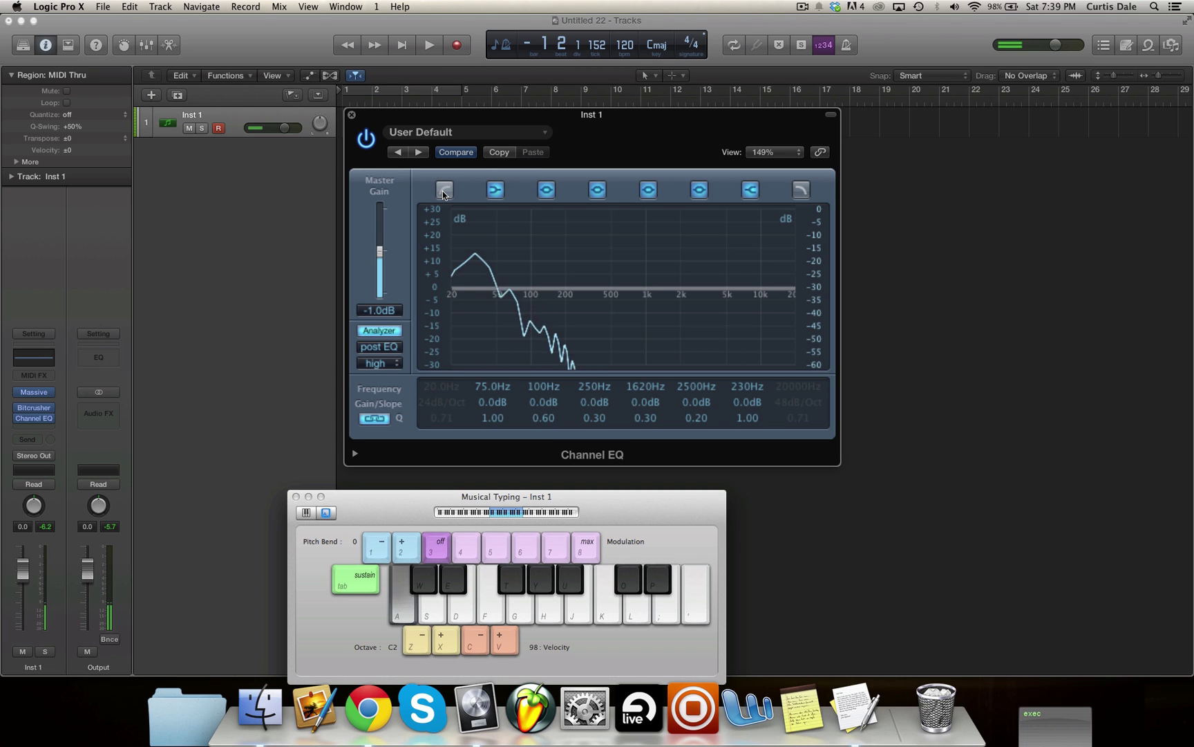
pyautogui.press('a')
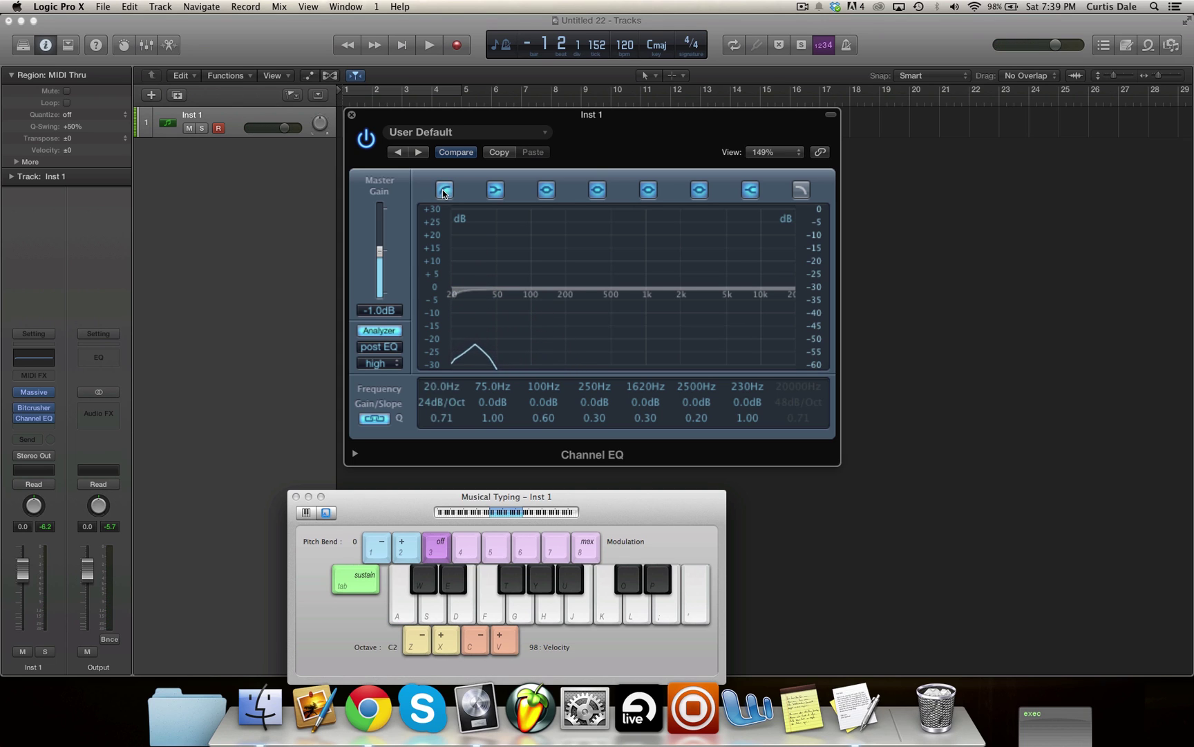
pyautogui.click(444, 191)
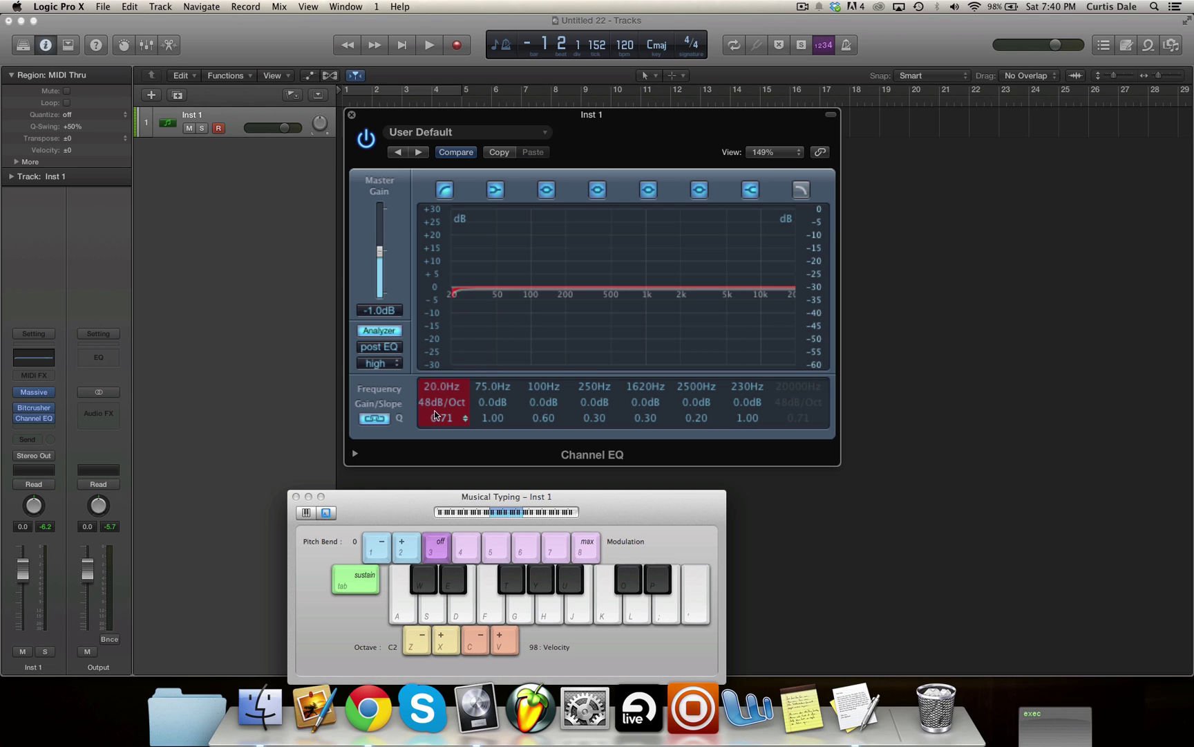
# Step: Set the low-cut band's frequency to 25.0 Hz while testing it with low notes
pyautogui.press('s')
pyautogui.press('a')
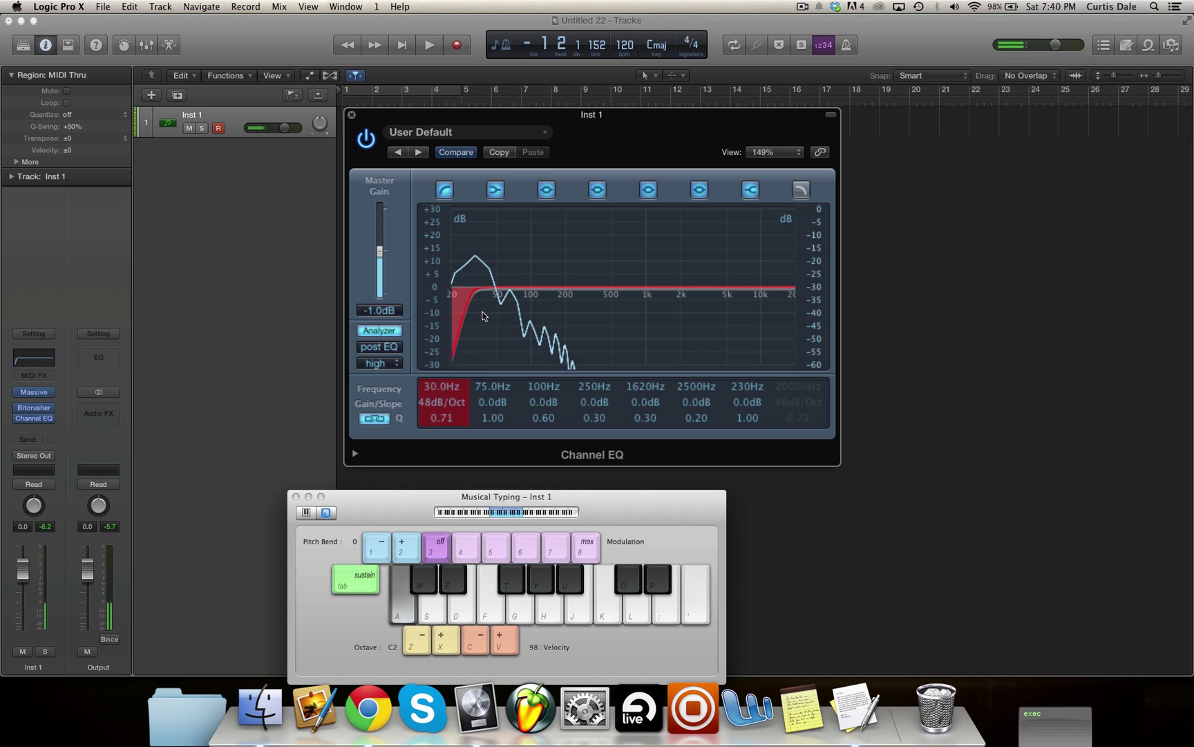
pyautogui.moveTo(482, 316); pyautogui.dragTo(472, 312)
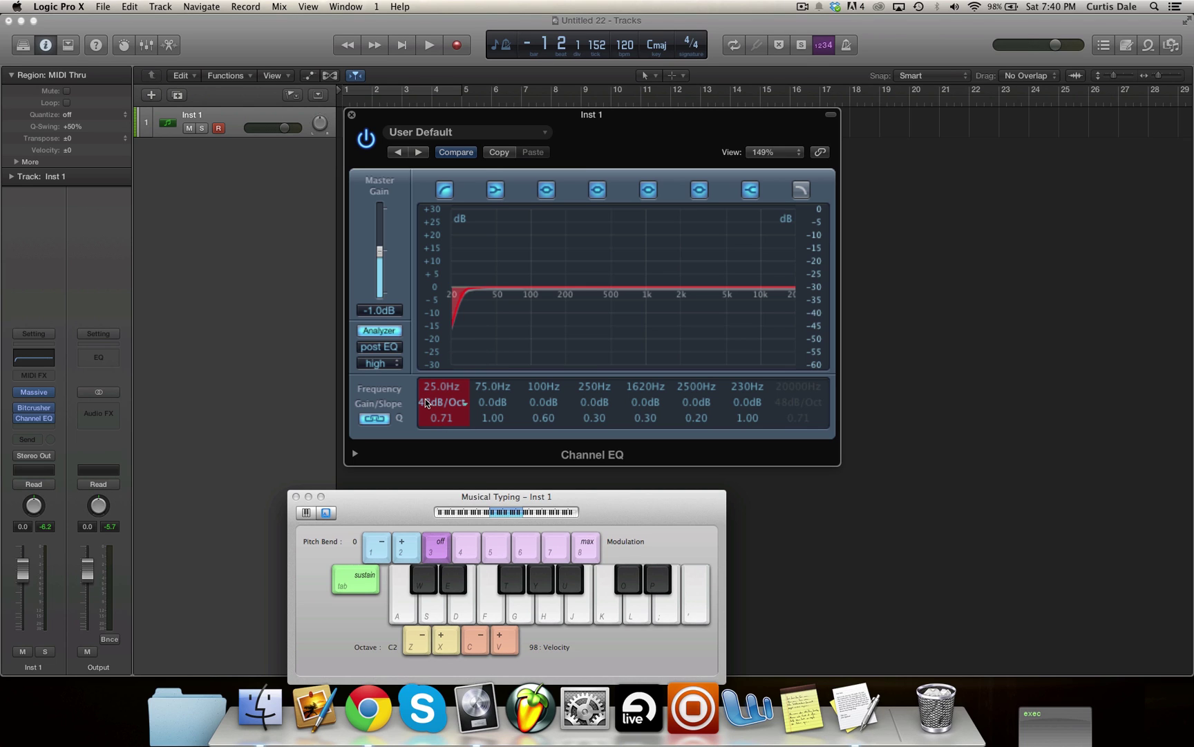
# Step: Set the low-cut band's slope to 36 dB/Oct, audition it with a run of notes, and briefly start and stop playback
pyautogui.scroll(-2, 426, 403)
pyautogui.press('d')
pyautogui.press('f')
pyautogui.press('j')
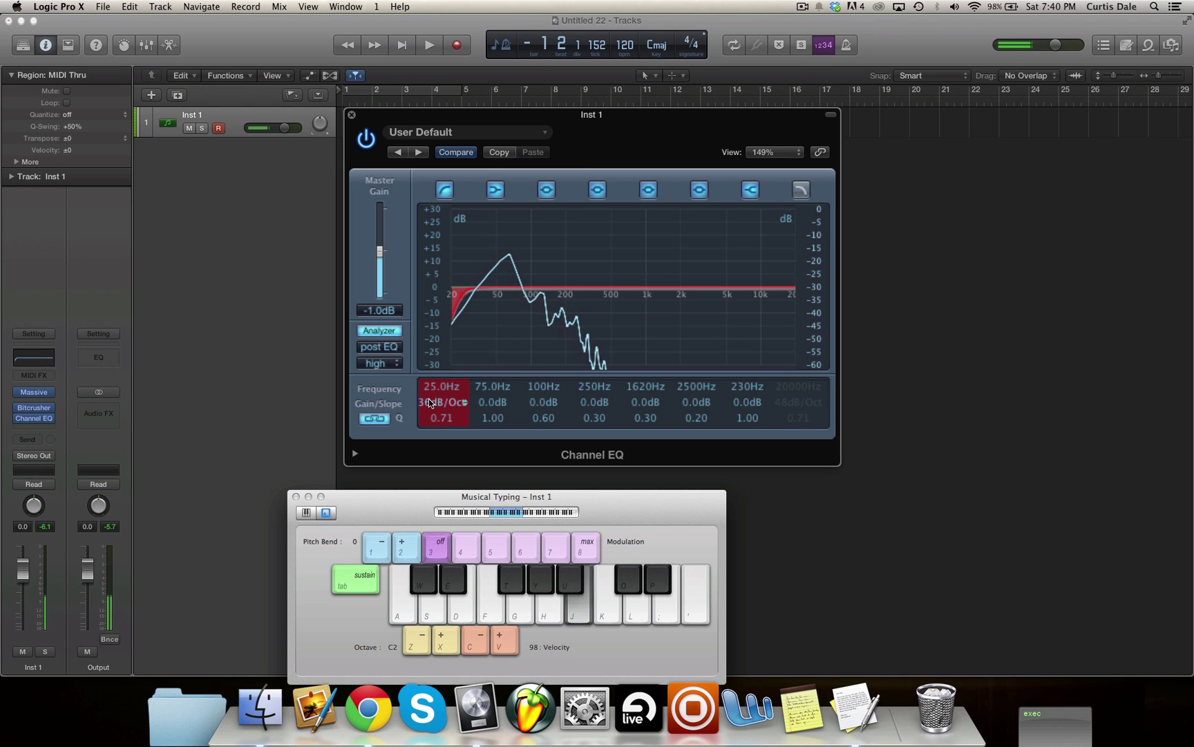
pyautogui.press('y')
pyautogui.press('f')
pyautogui.press('e')
pyautogui.press('e')
pyautogui.press('a')
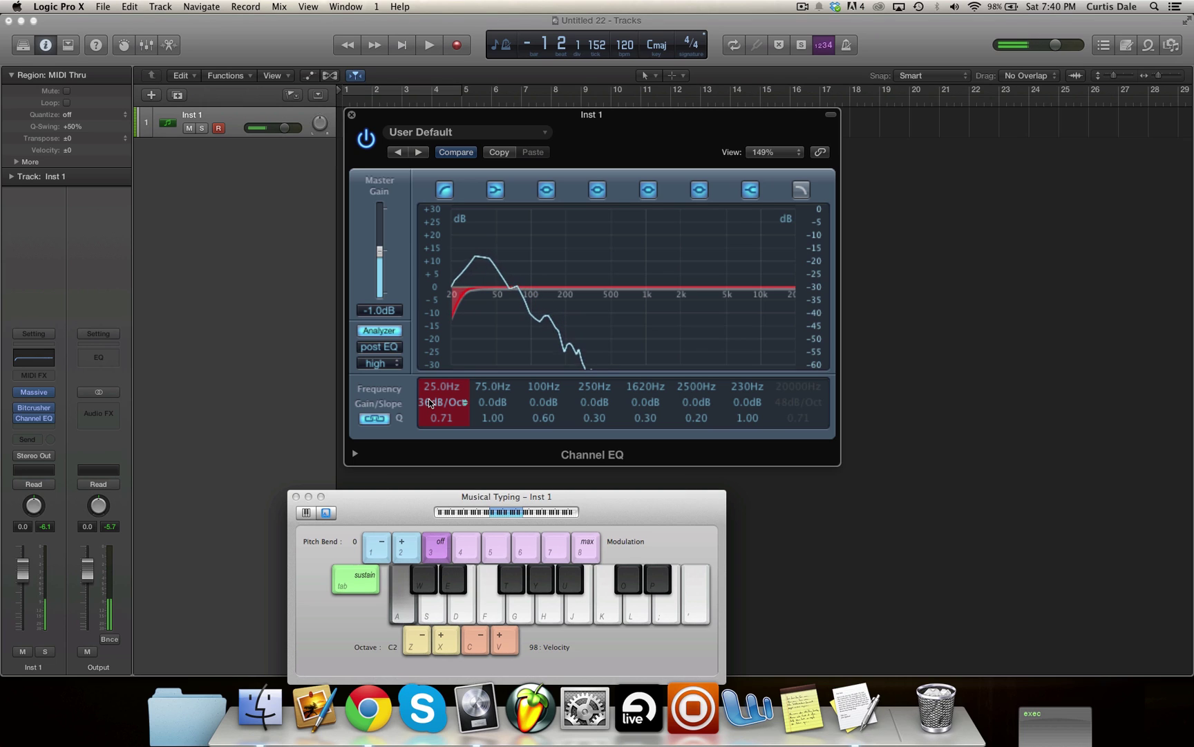
pyautogui.scroll(1, 429, 403)
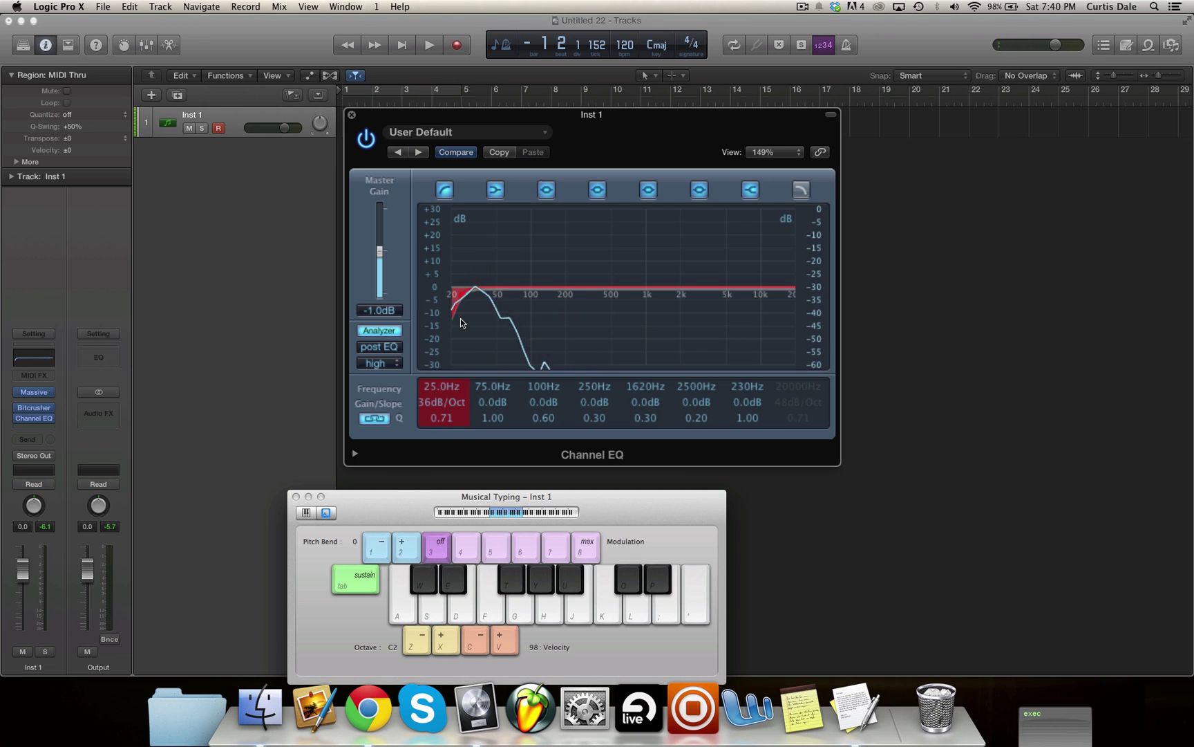
pyautogui.press('space')
pyautogui.press('space')
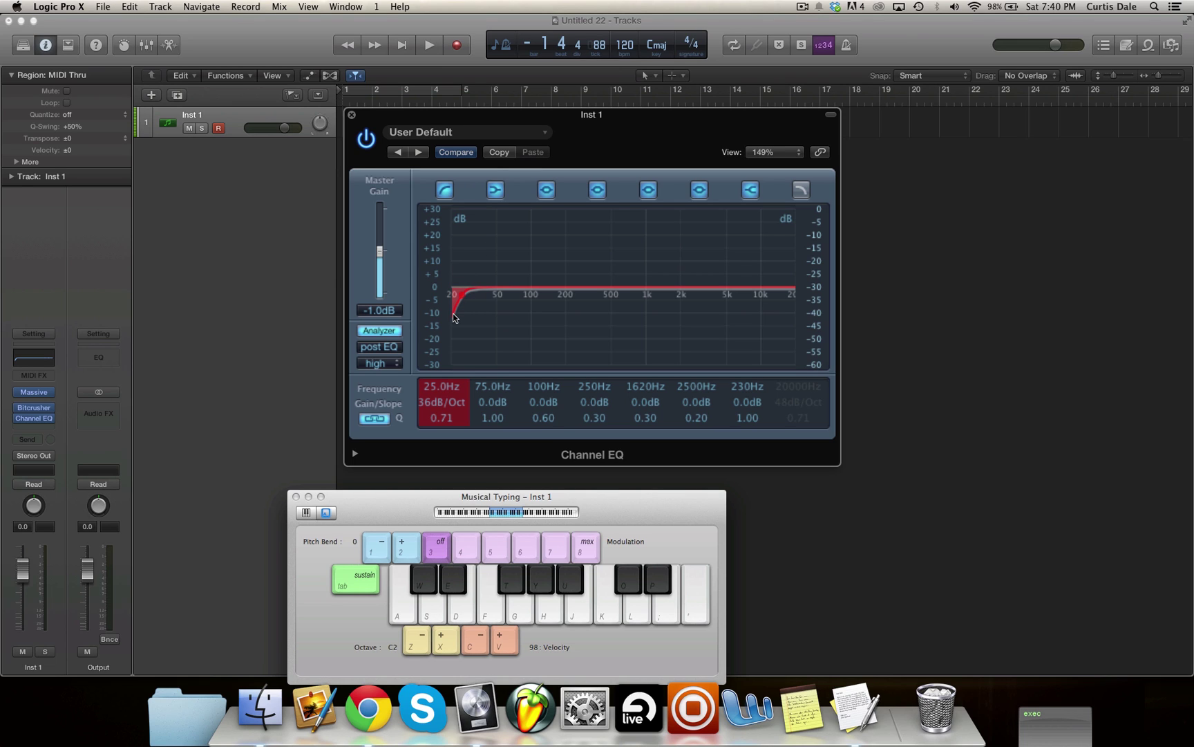
# Step: Compare repeated low C notes with the Inst 1 Channel EQ's low-cut band switched off and back on
pyautogui.press('a')
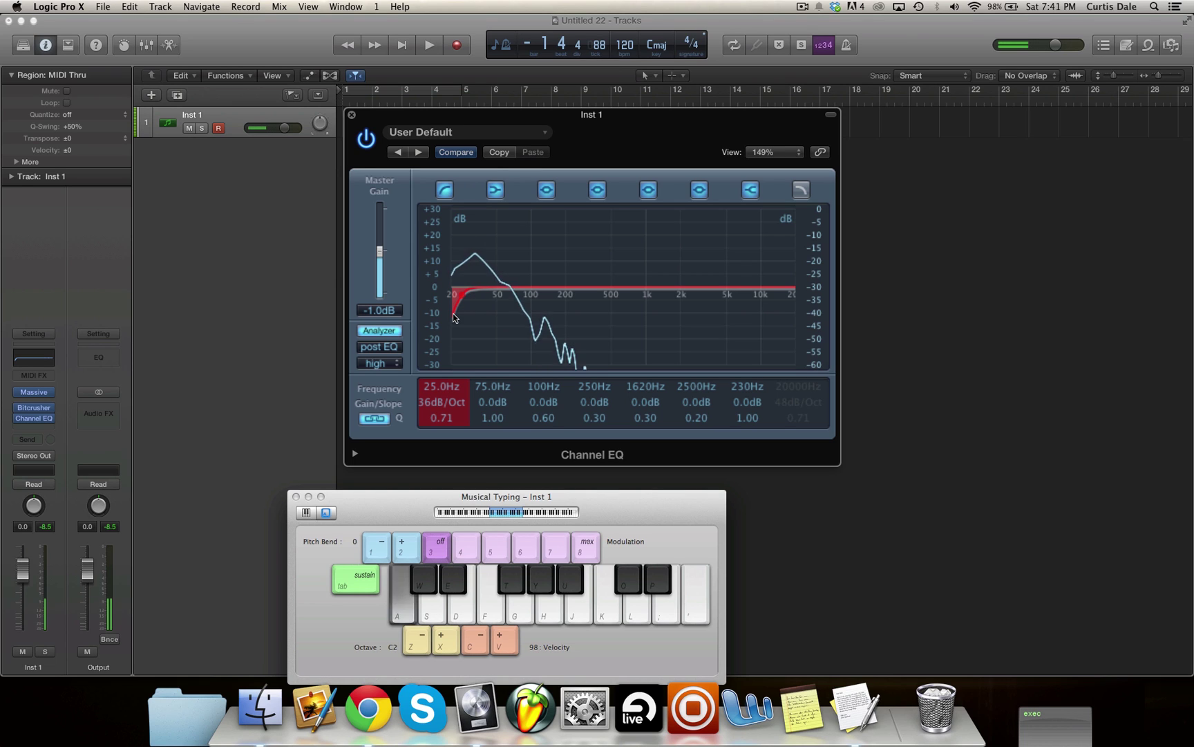
pyautogui.press('a')
pyautogui.press('a')
pyautogui.click(445, 191)
pyautogui.click(445, 192)
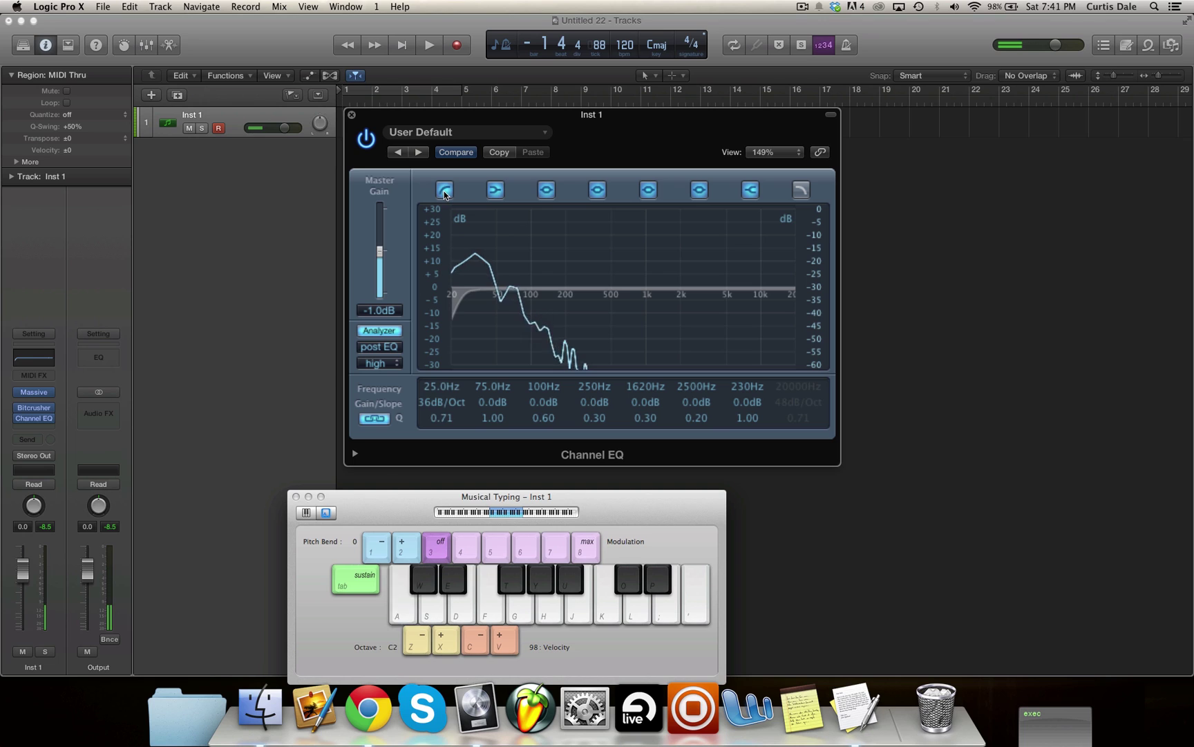
pyautogui.press('a')
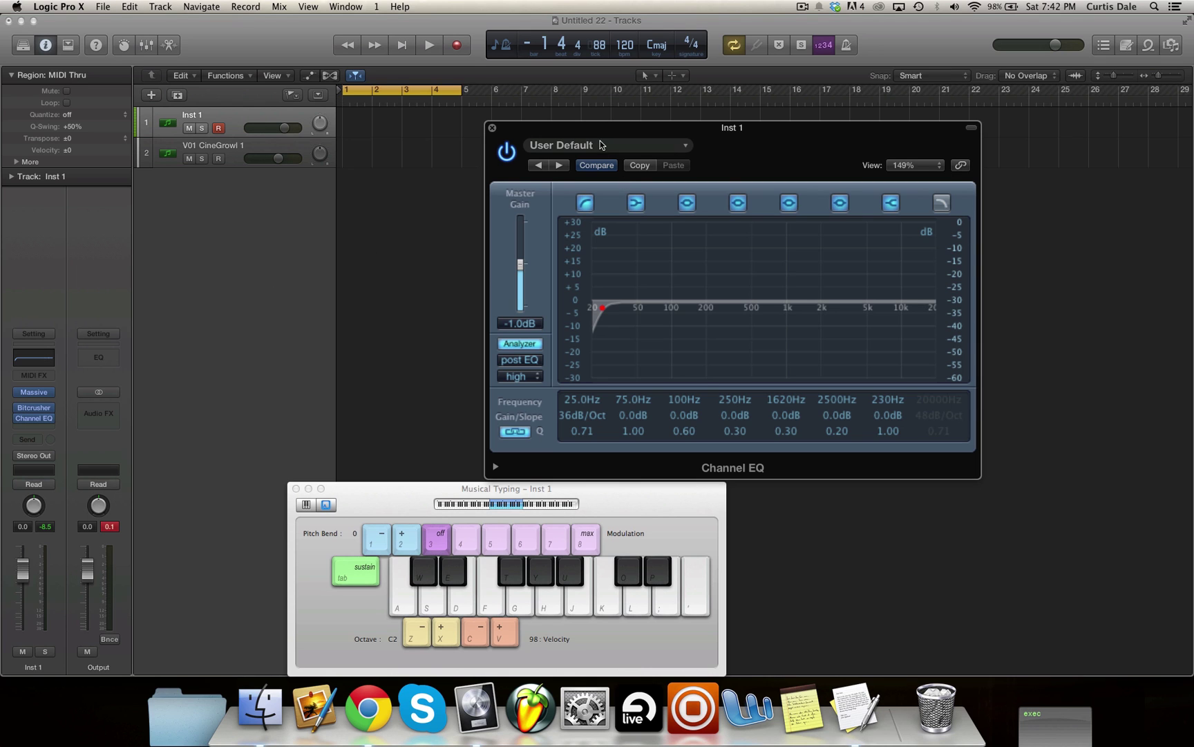
# Step: Reposition the Inst 1 Channel EQ window, select the V01 CineGrowl 1 track and audition its sound with F notes
pyautogui.moveTo(584, 129); pyautogui.dragTo(524, 147)
pyautogui.moveTo(518, 132); pyautogui.dragTo(503, 112)
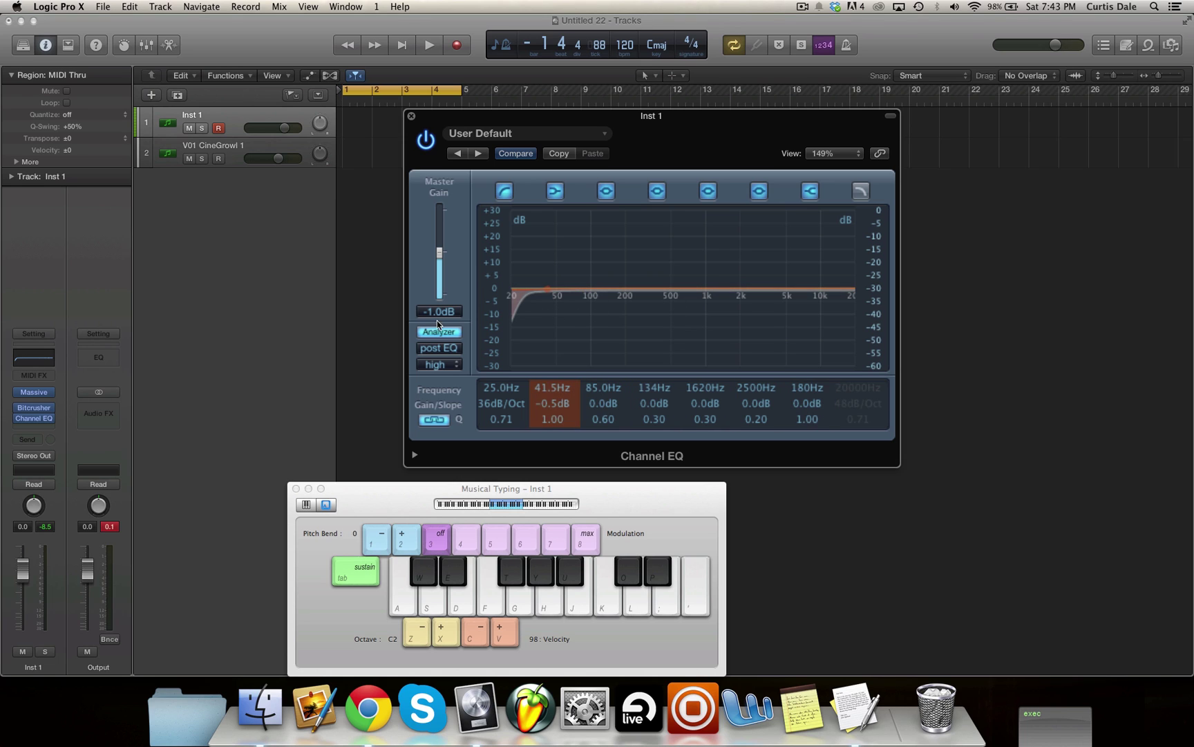
pyautogui.click(172, 156)
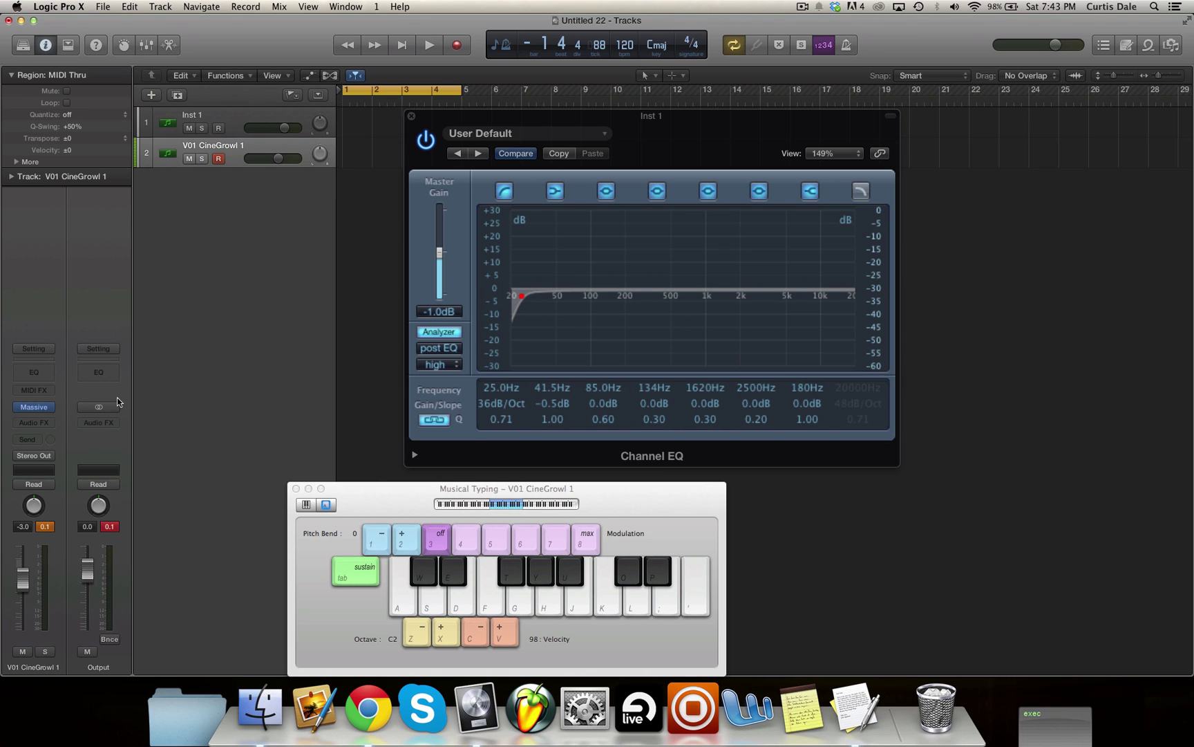
pyautogui.press('f')
pyautogui.press('f')
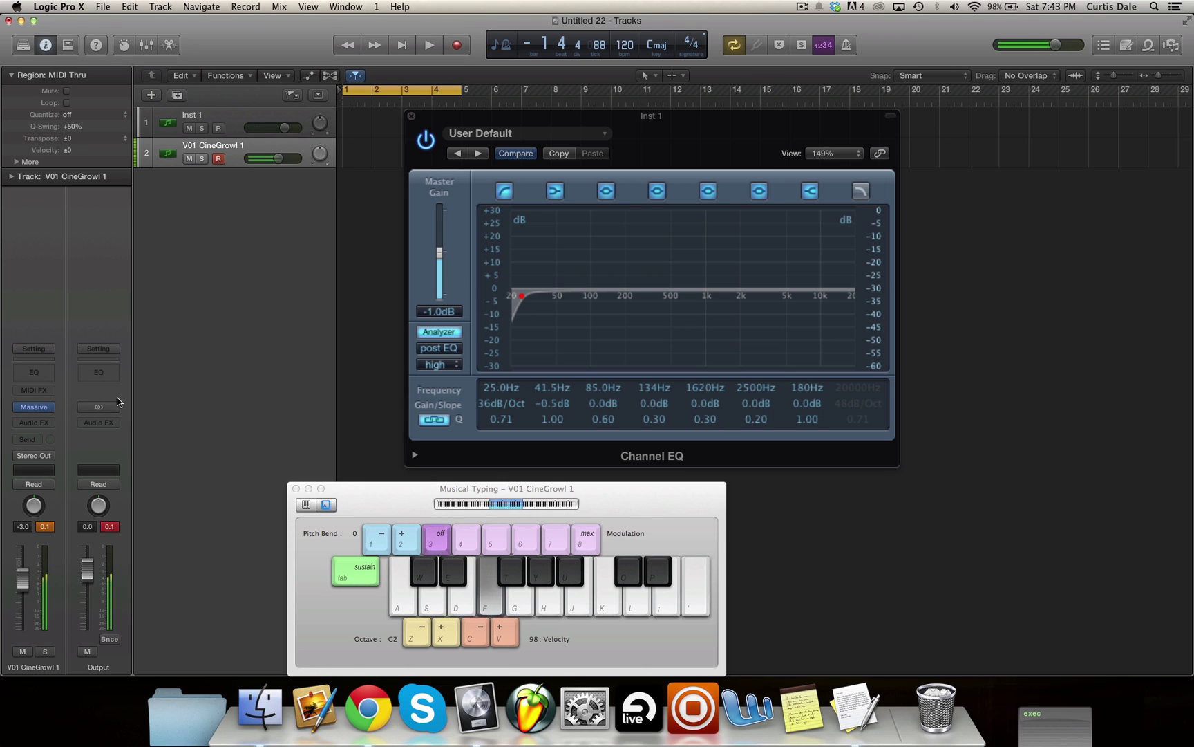
# Step: Add a Channel EQ to V01 CineGrowl 1, arrange both EQ windows side by side and test it with an F note
pyautogui.click(36, 374)
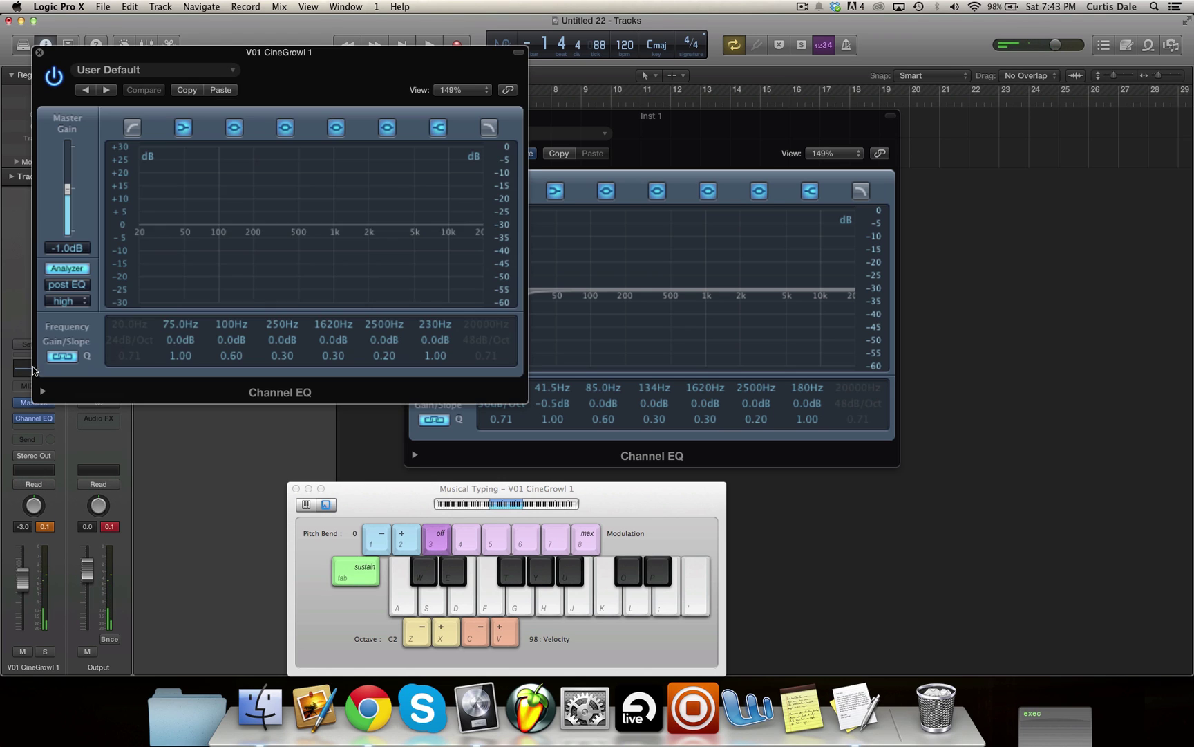
pyautogui.moveTo(178, 63); pyautogui.dragTo(813, 218)
pyautogui.moveTo(715, 121); pyautogui.dragTo(463, 123)
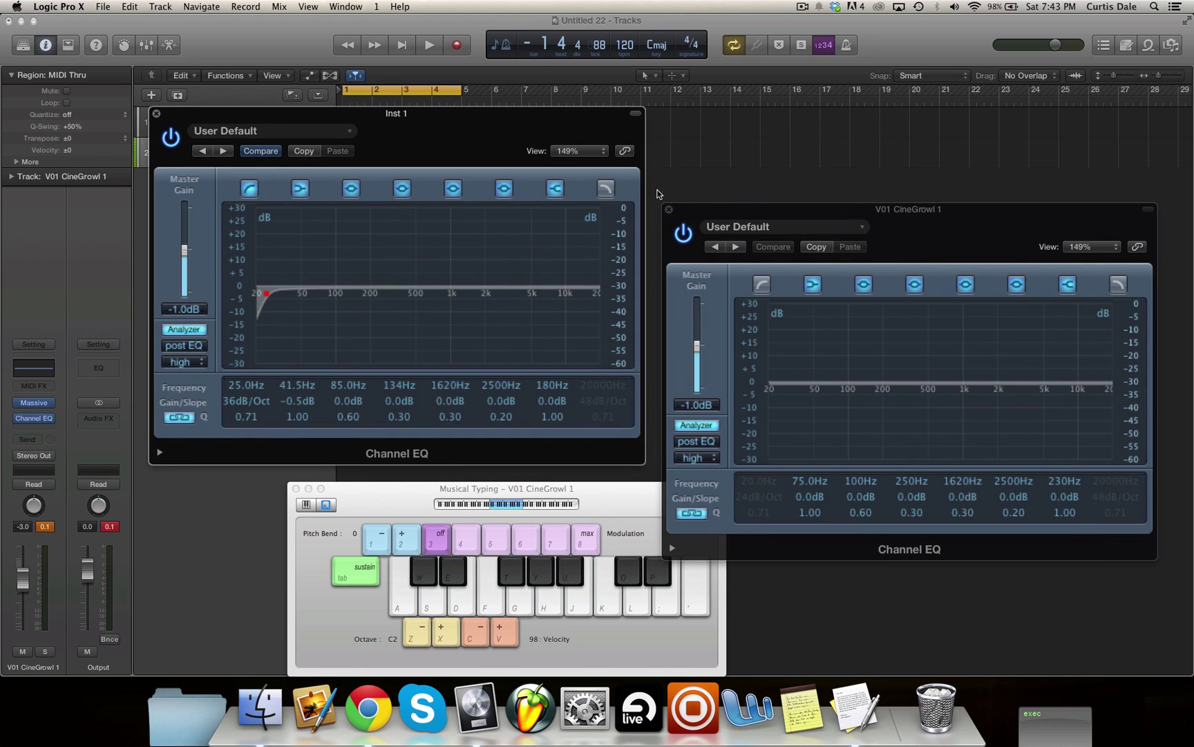
pyautogui.moveTo(684, 206); pyautogui.dragTo(667, 154)
pyautogui.press('f')
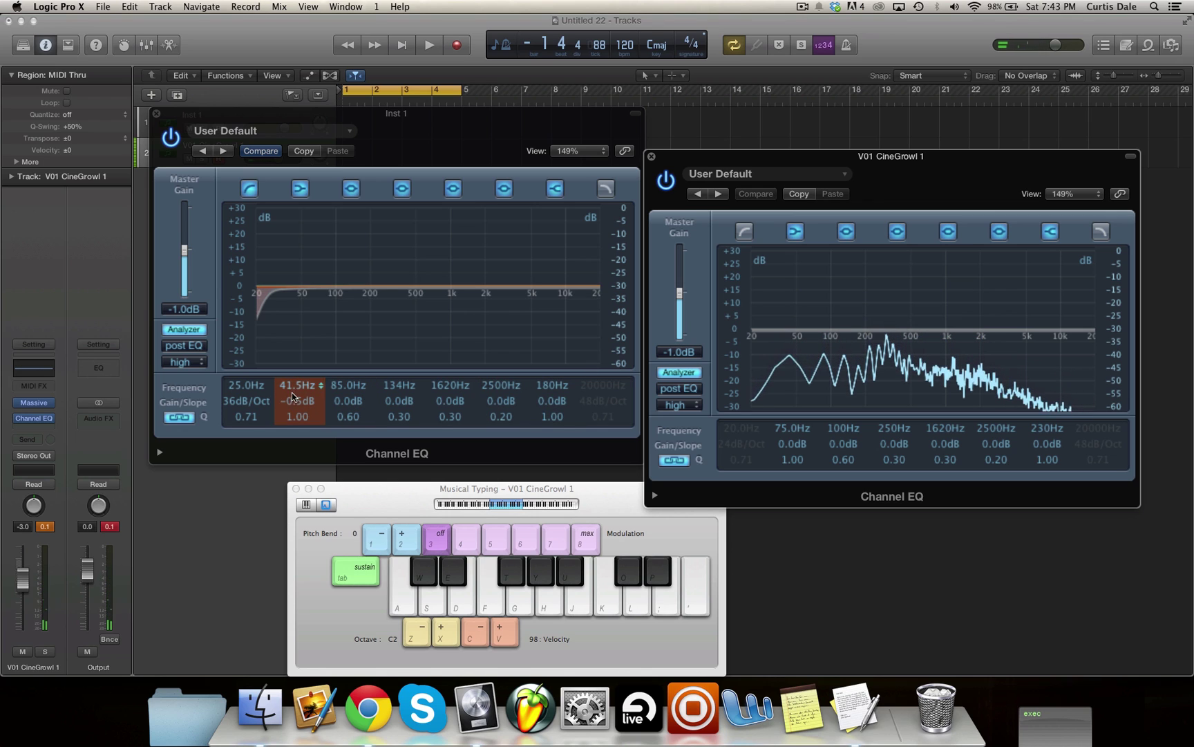
# Step: In the V01 CineGrowl 1 EQ, set the third band to 41.5 Hz with -24.0 dB gain and 0.98 Q
pyautogui.doubleClick(836, 432)
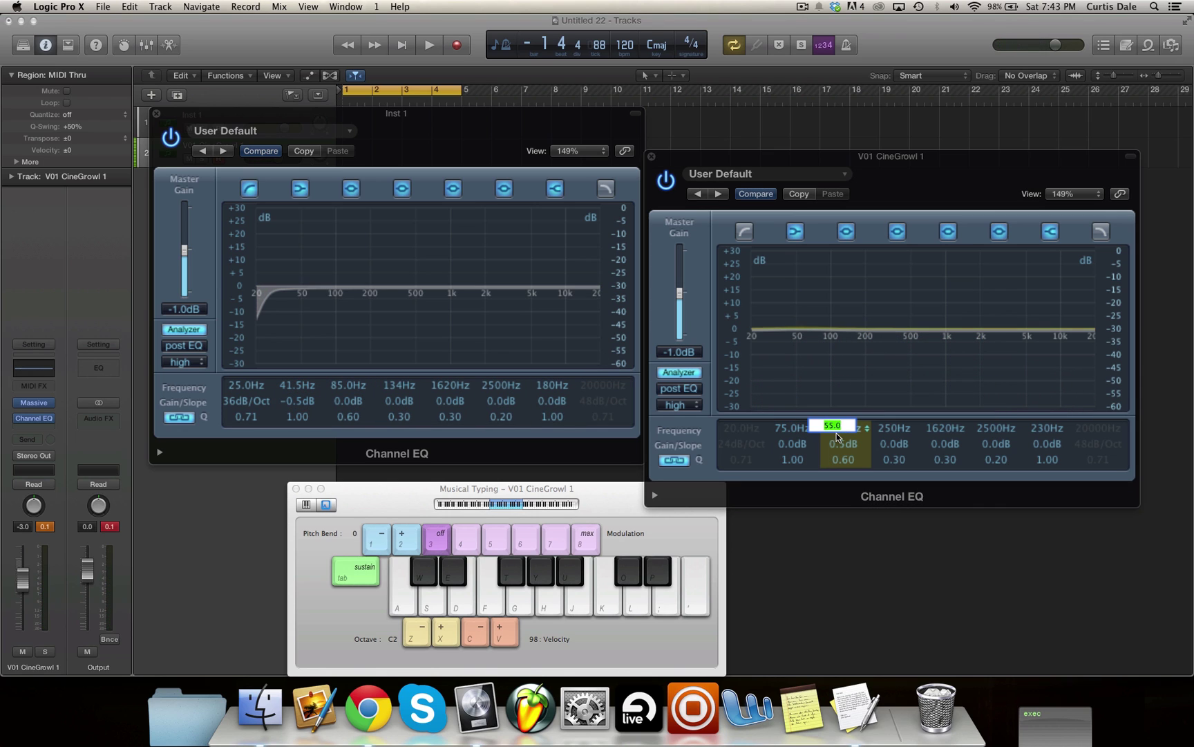
pyautogui.write('41.5')
pyautogui.press('Return')
pyautogui.moveTo(845, 443)
pyautogui.mouseDown()
pyautogui.moveTo(844, 484)
pyautogui.moveTo(849, 453)
pyautogui.mouseUp()
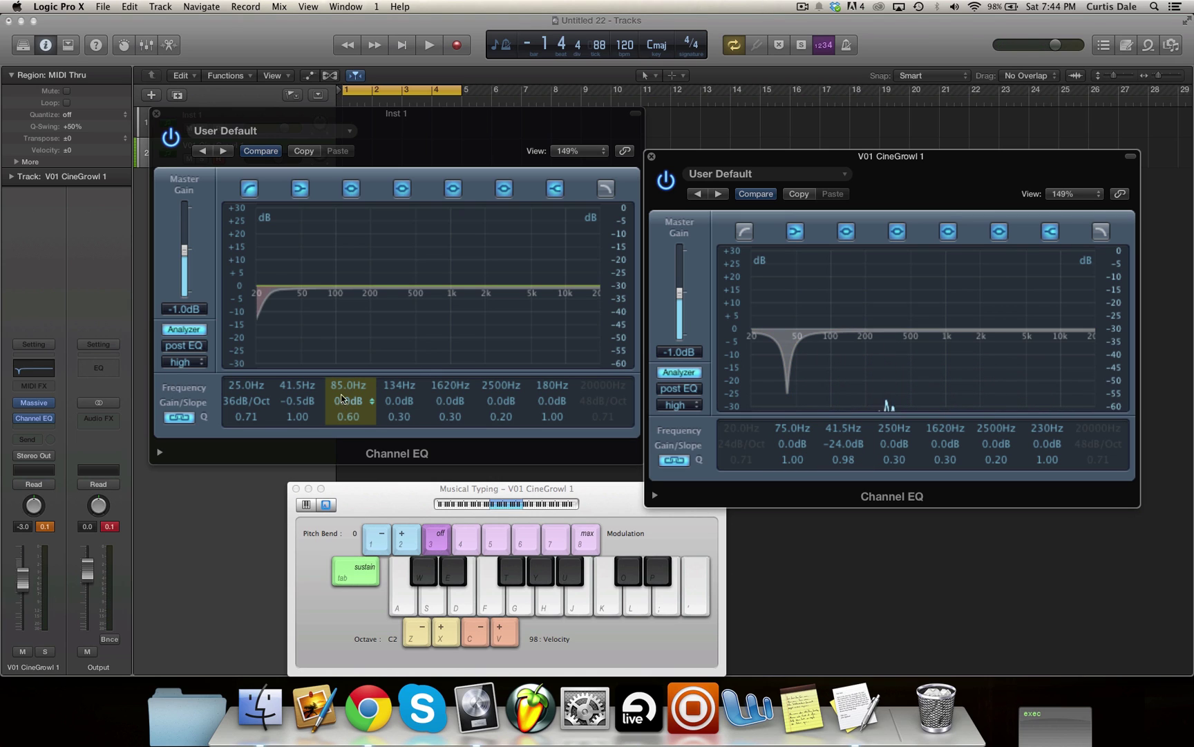
# Step: Cut the V01 CineGrowl 1 EQ's fourth band to -24.0 dB at 85 Hz and its fifth to -17.5 dB at 134 Hz, both with 1.20 Q
pyautogui.doubleClick(883, 427)
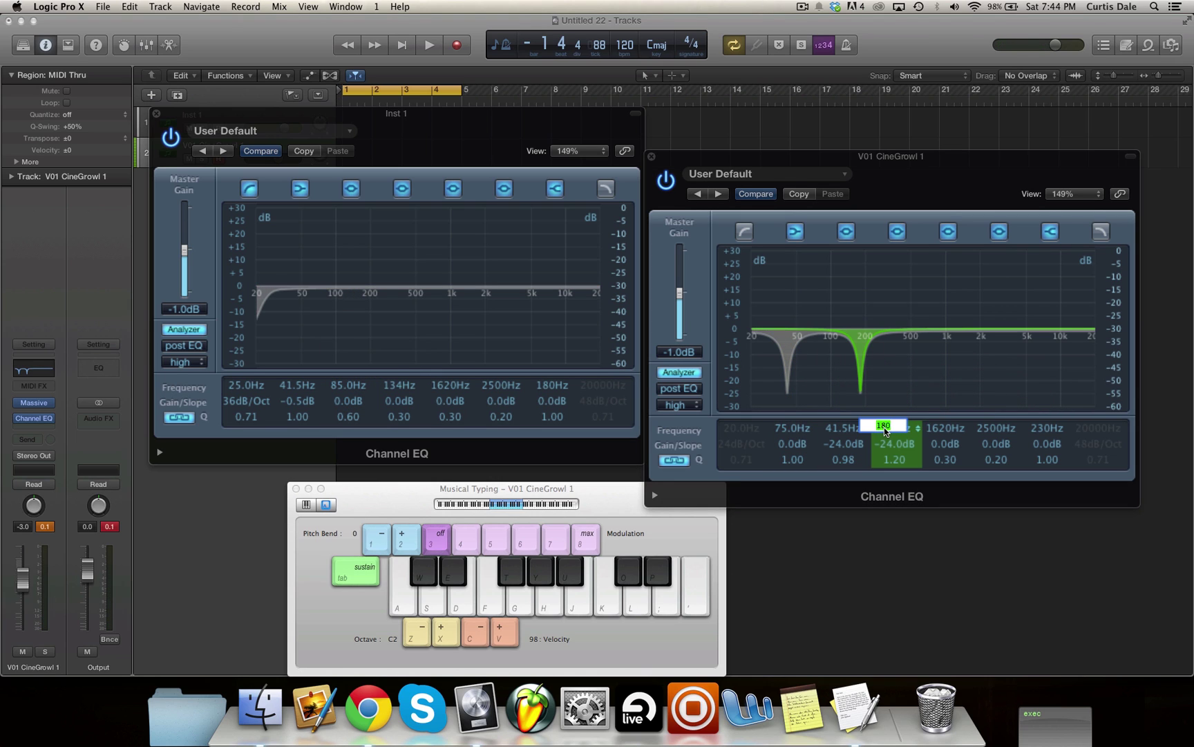
pyautogui.write('85')
pyautogui.press('Return')
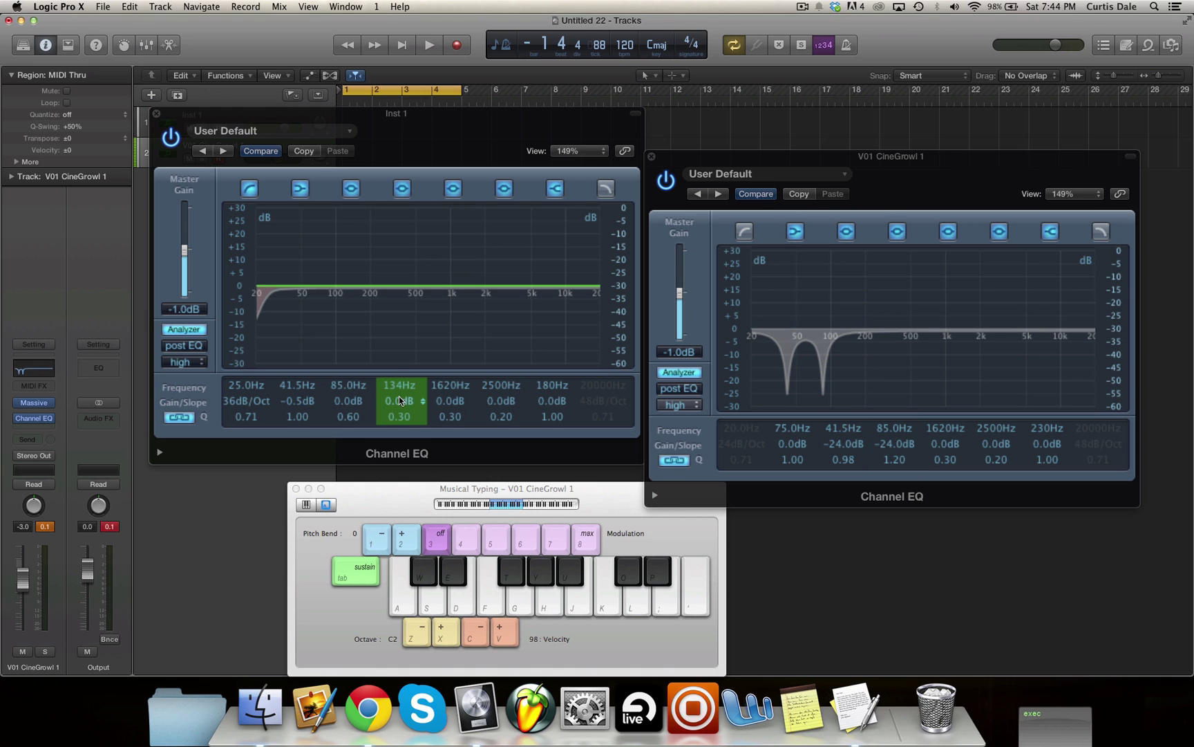
pyautogui.moveTo(921, 450); pyautogui.dragTo(940, 435)
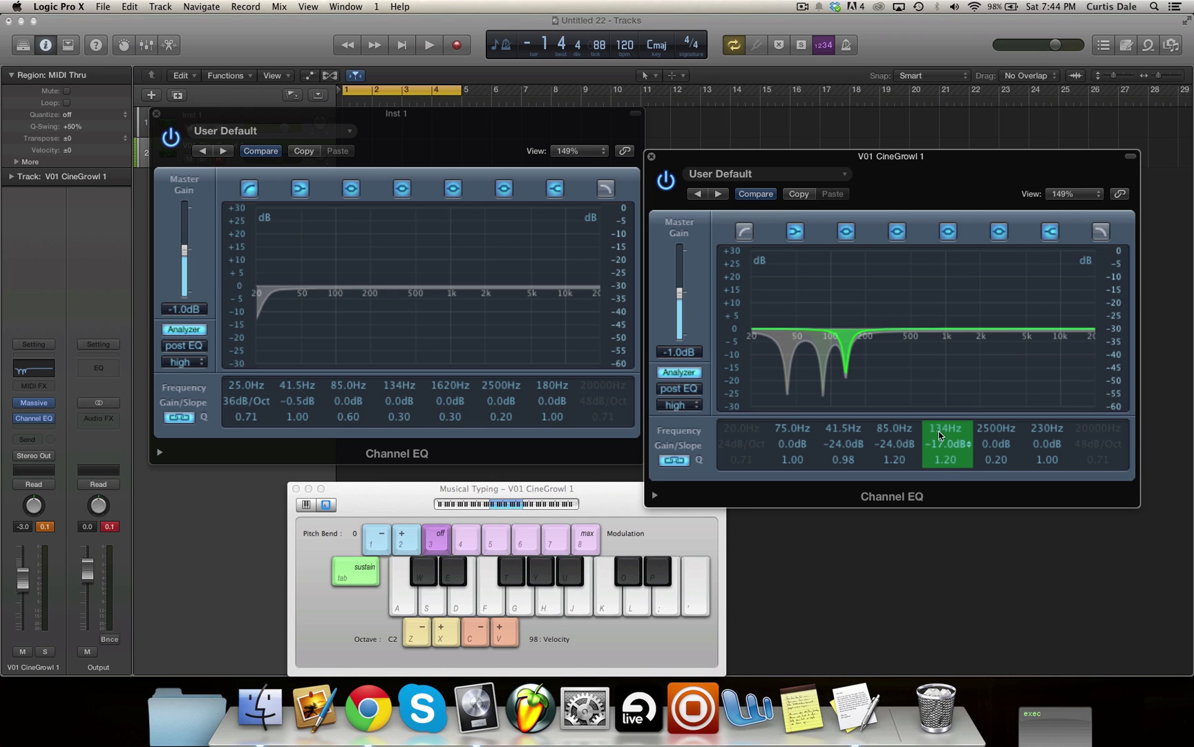
# Step: Set the sixth band of the V01 CineGrowl 1 EQ to 180 Hz with -6.0 dB gain and 5.30 Q
pyautogui.doubleClick(993, 430)
pyautogui.write('18')
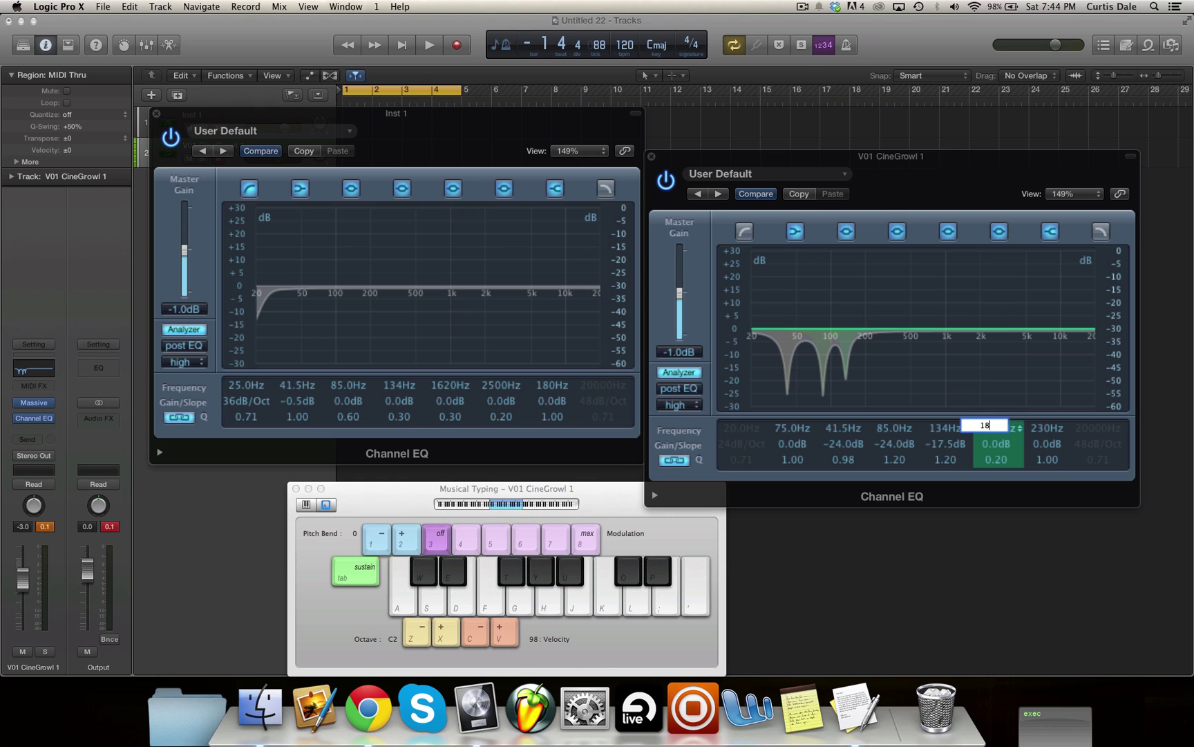
pyautogui.write('0')
pyautogui.press('Return')
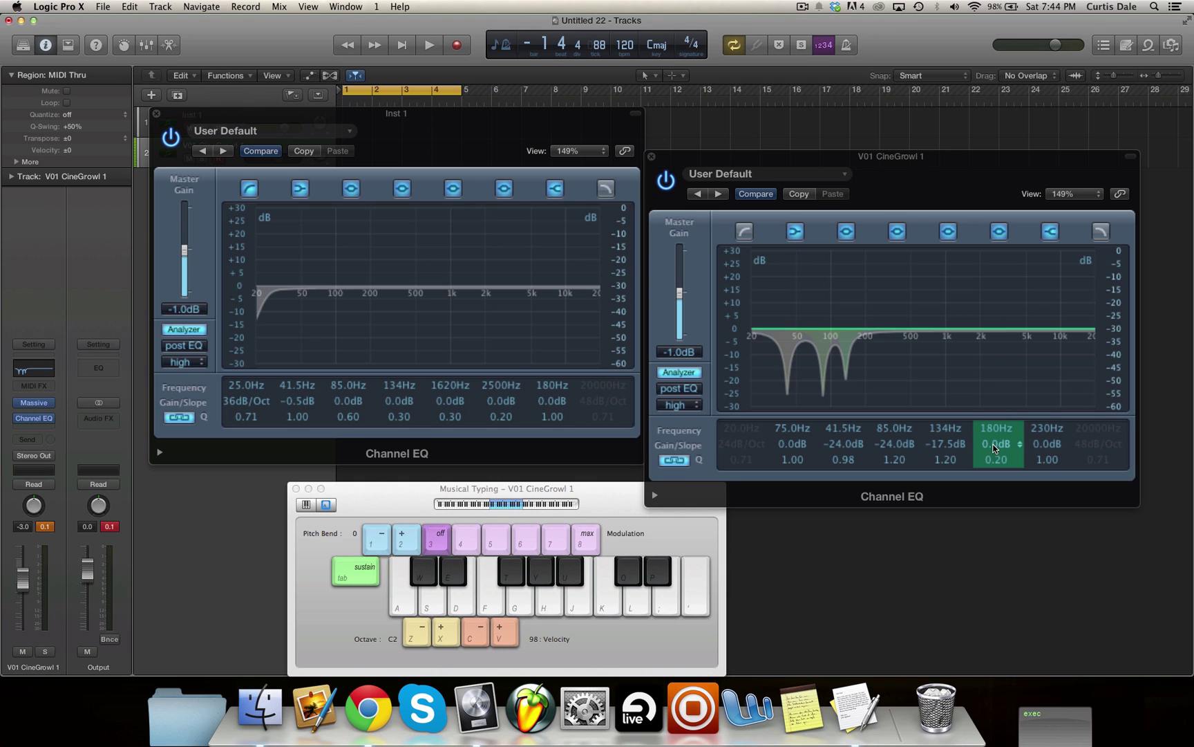
pyautogui.moveTo(993, 448); pyautogui.dragTo(996, 415)
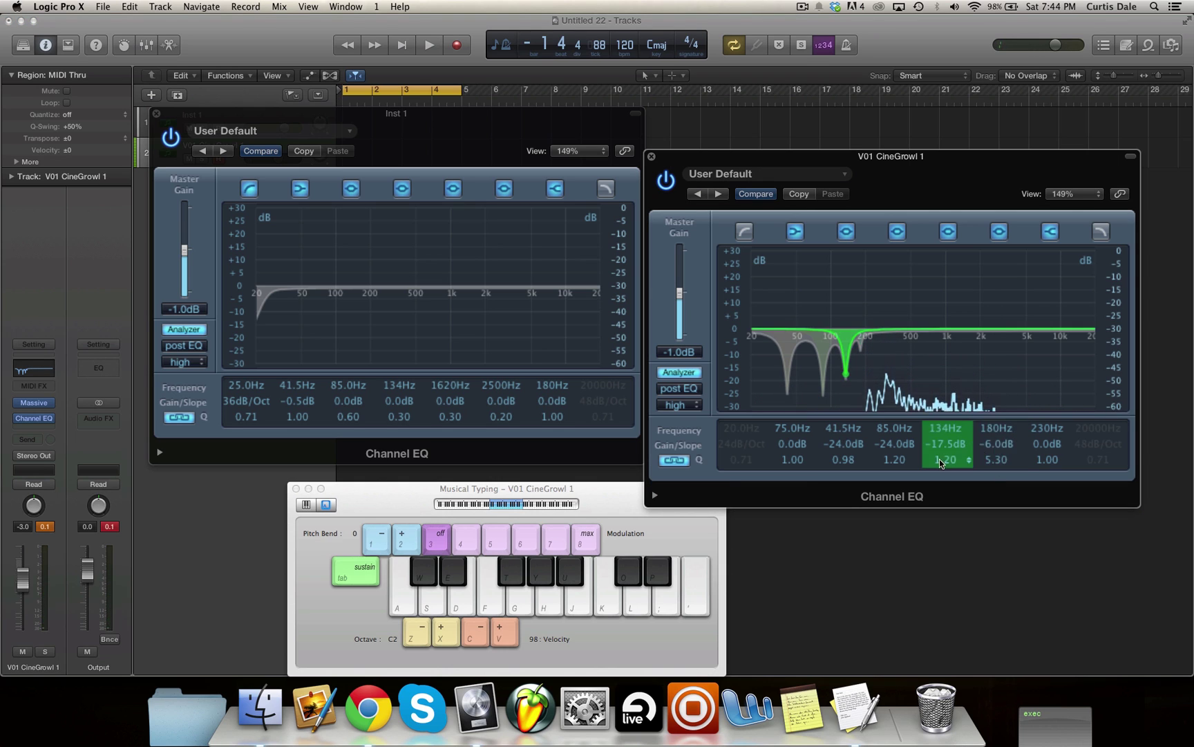
# Step: Close the finished EQ, insert a second Channel EQ on V01 CineGrowl 1 and place its window beside the Inst 1 EQ
pyautogui.press('super+w')
pyautogui.click(31, 430)
pyautogui.click(48, 449)
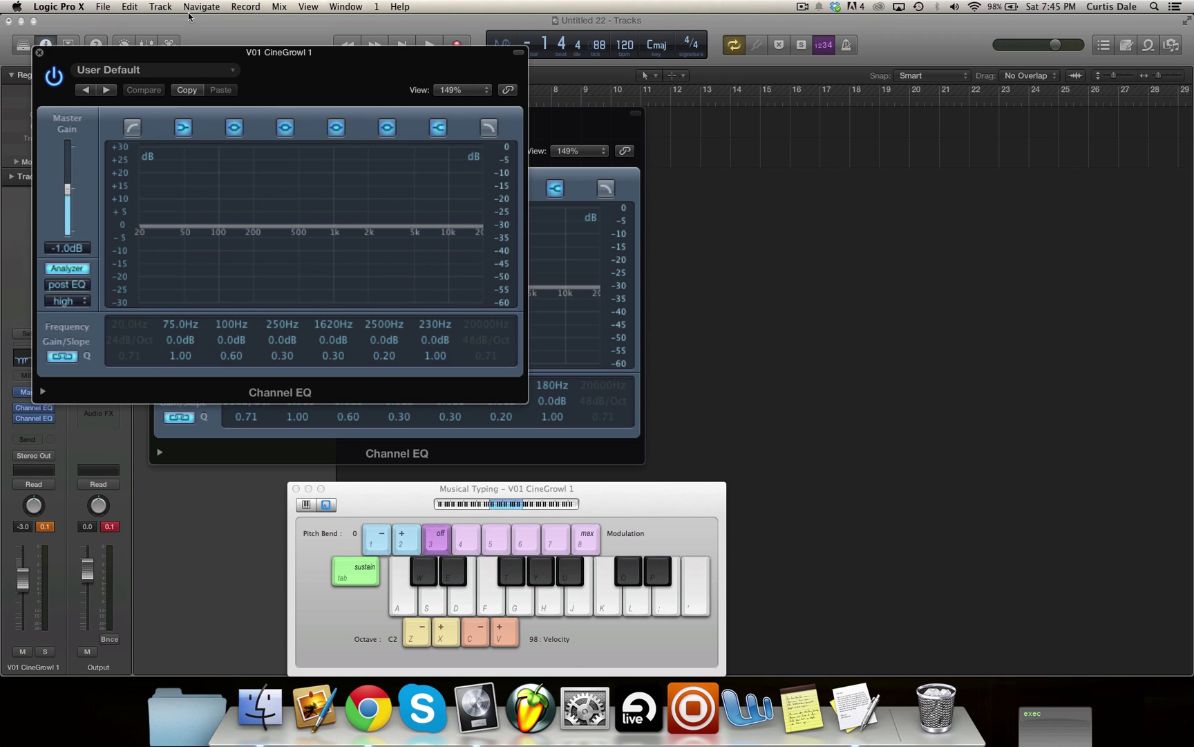
pyautogui.moveTo(153, 57); pyautogui.dragTo(765, 166)
# Step: Enable the second EQ's low cut at 48.0 Hz with a 48 dB/Oct slope, test it with an F note and hide the plug-in windows
pyautogui.moveTo(760, 377); pyautogui.dragTo(799, 376)
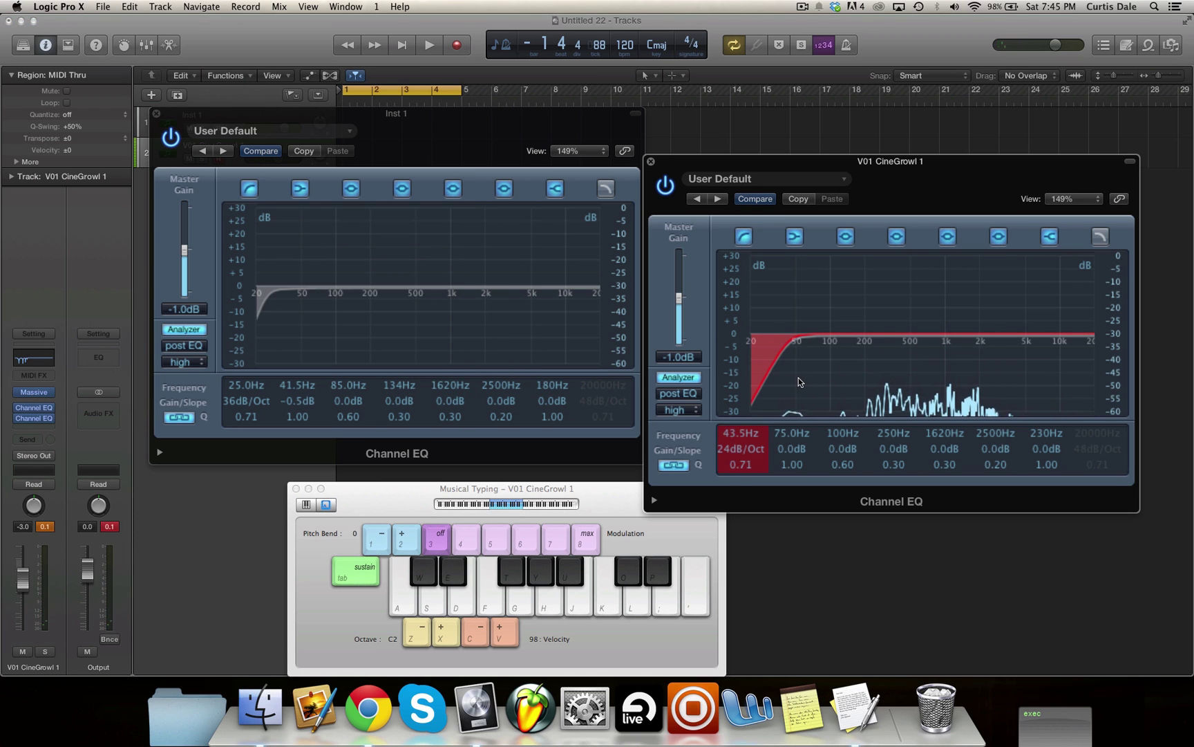
pyautogui.moveTo(738, 449); pyautogui.dragTo(786, 401)
pyautogui.press('f')
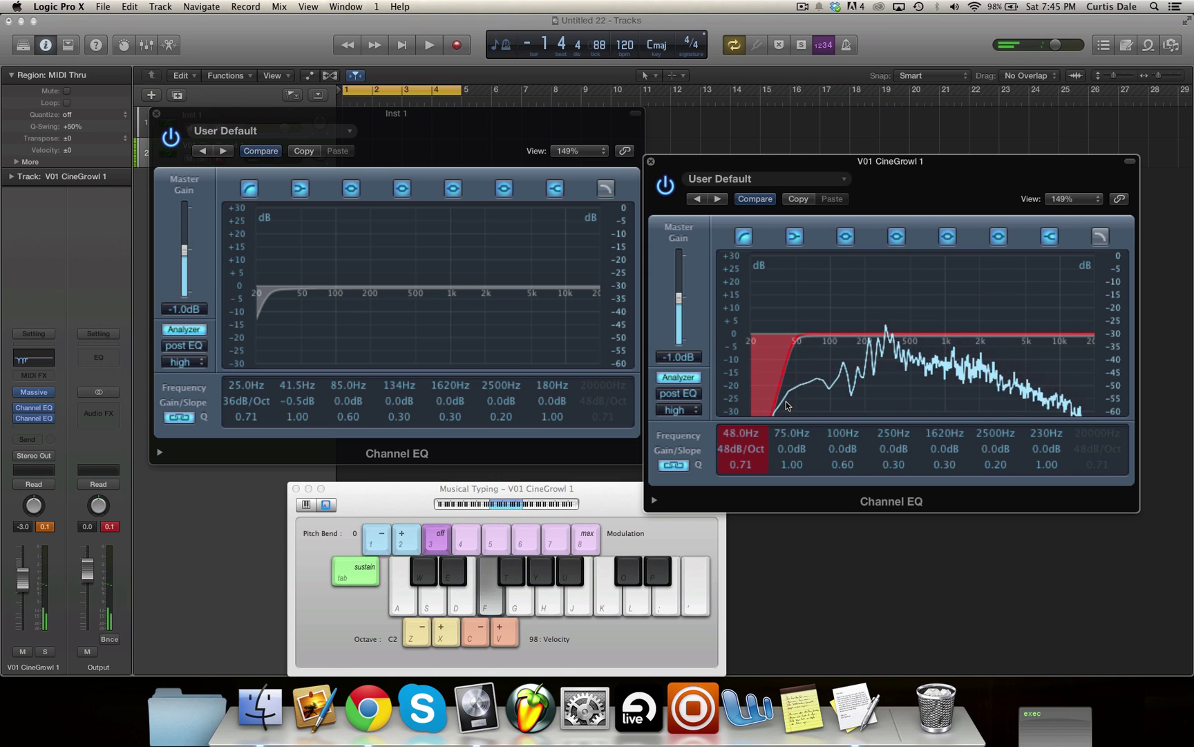
pyautogui.press('v')
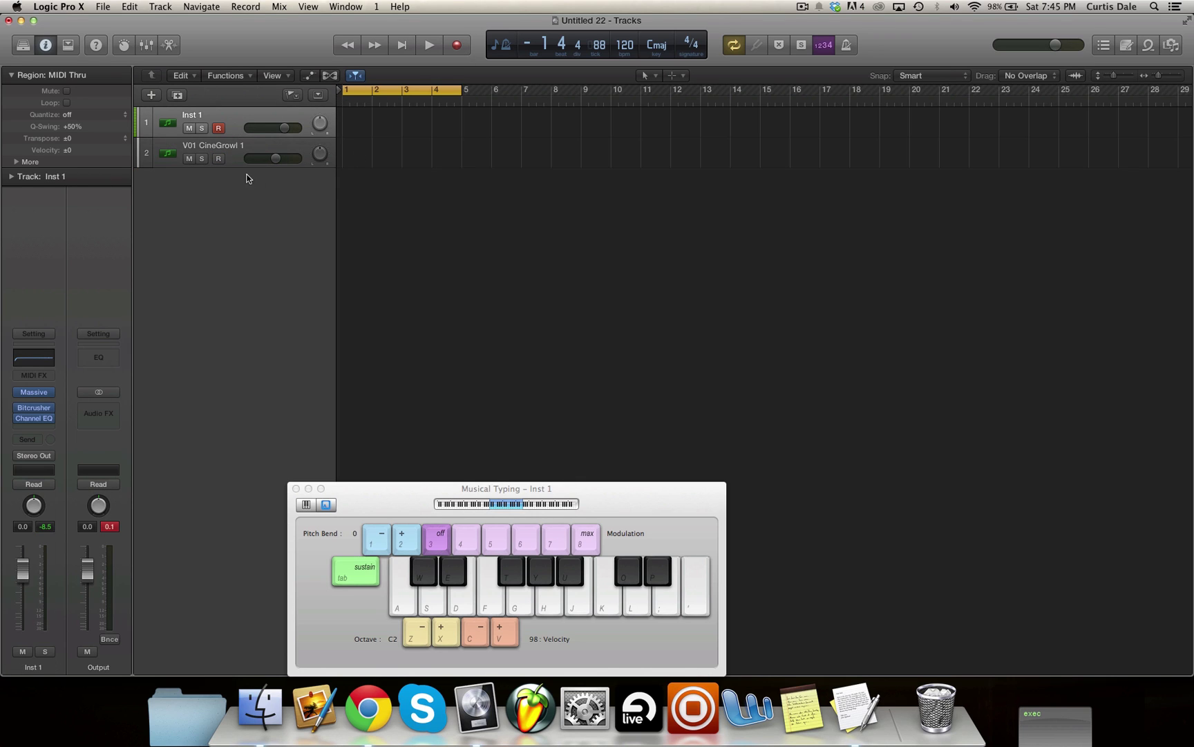
# Step: Combine the Inst 1 and V01 CineGrowl 1 tracks into a Summing Stack and collapse it
pyautogui.rightClick(233, 155)
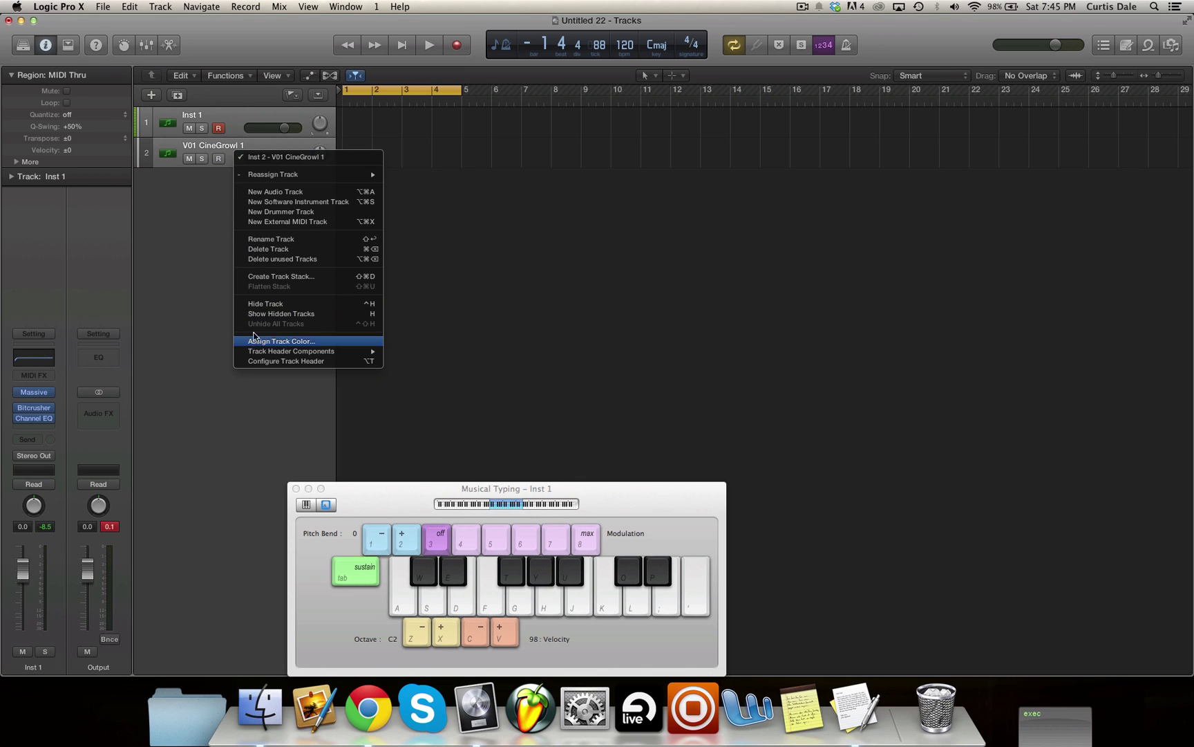
pyautogui.click(257, 276)
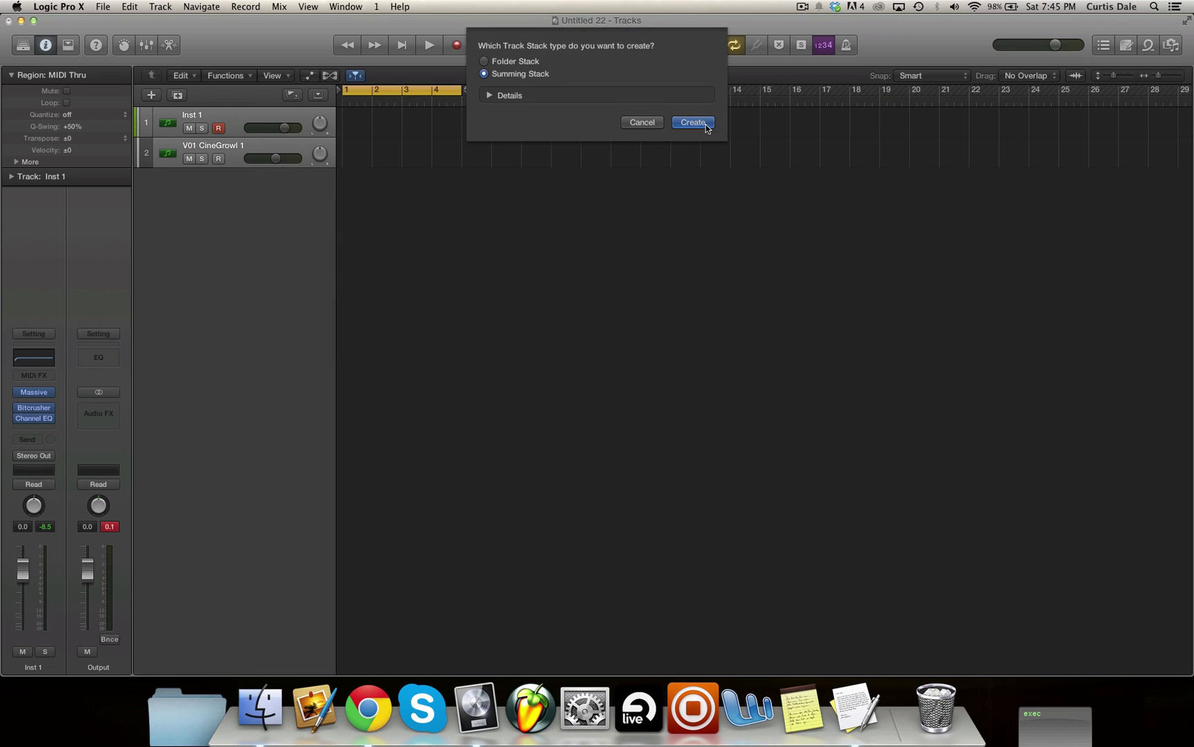
pyautogui.click(698, 121)
pyautogui.click(164, 124)
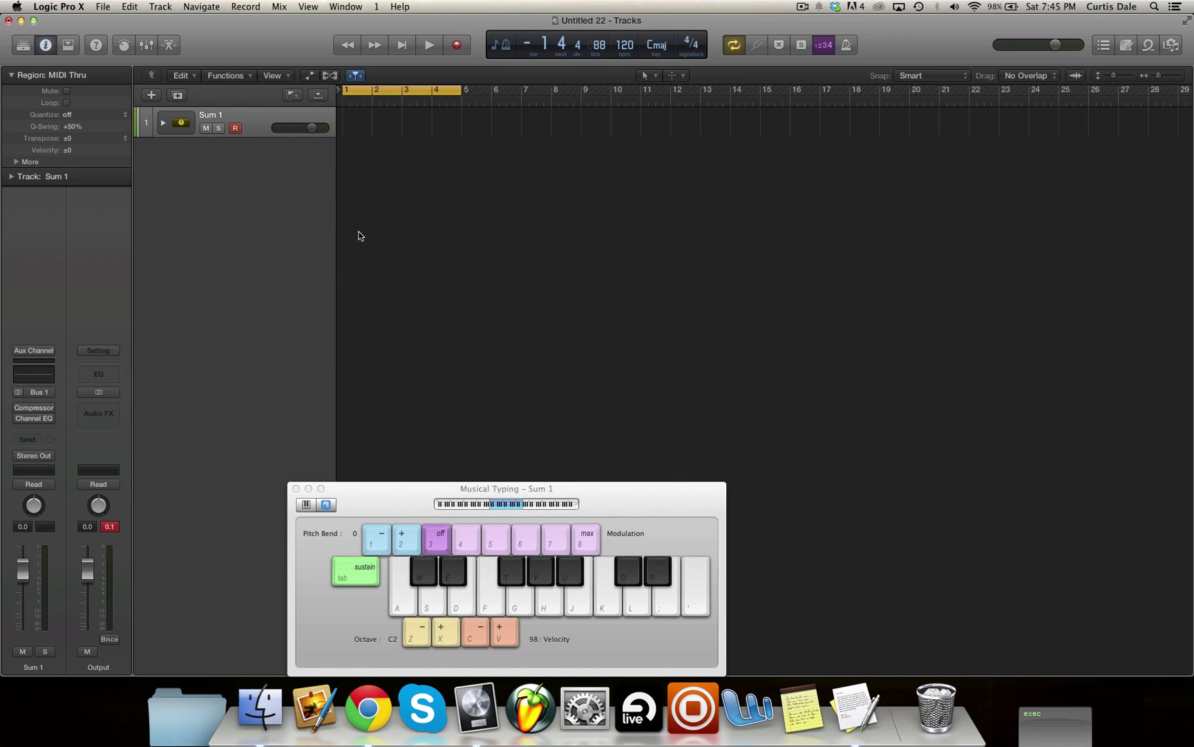
# Step: Audition the summed bass by playing a short run of notes around F on the Sum 1 stack
pyautogui.press('f')
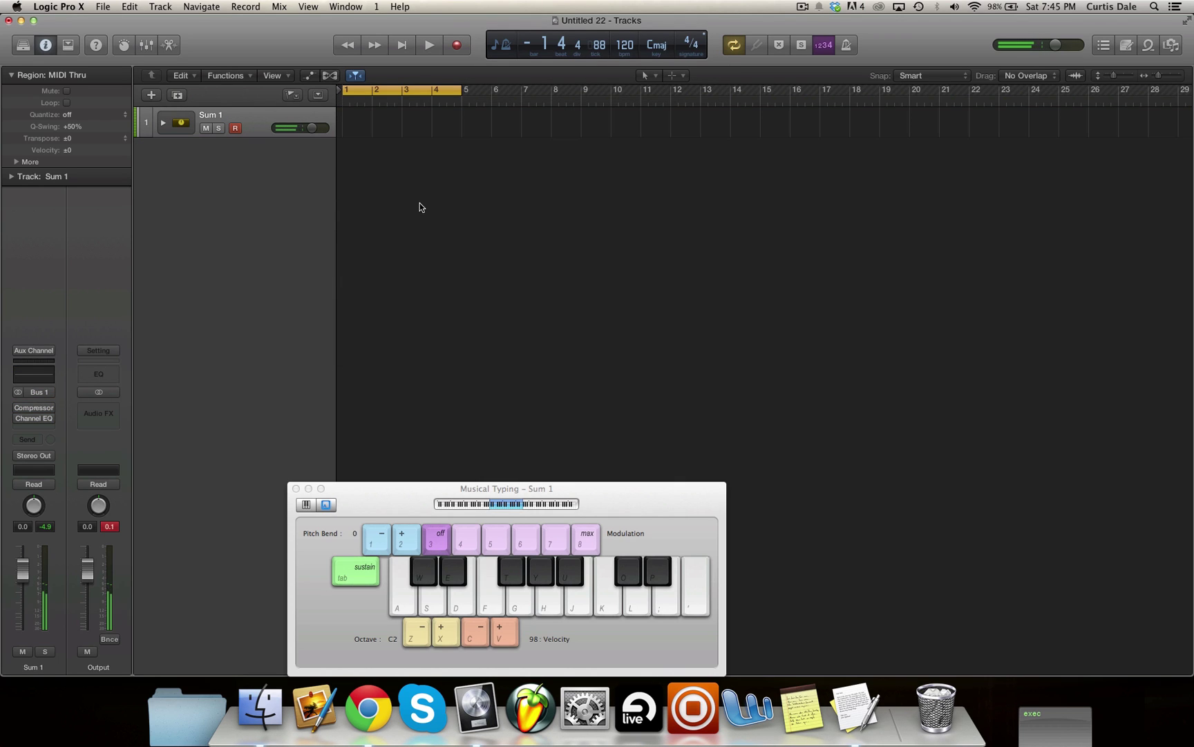
pyautogui.press('g')
pyautogui.press('f')
pyautogui.press('e')
pyautogui.press('f')
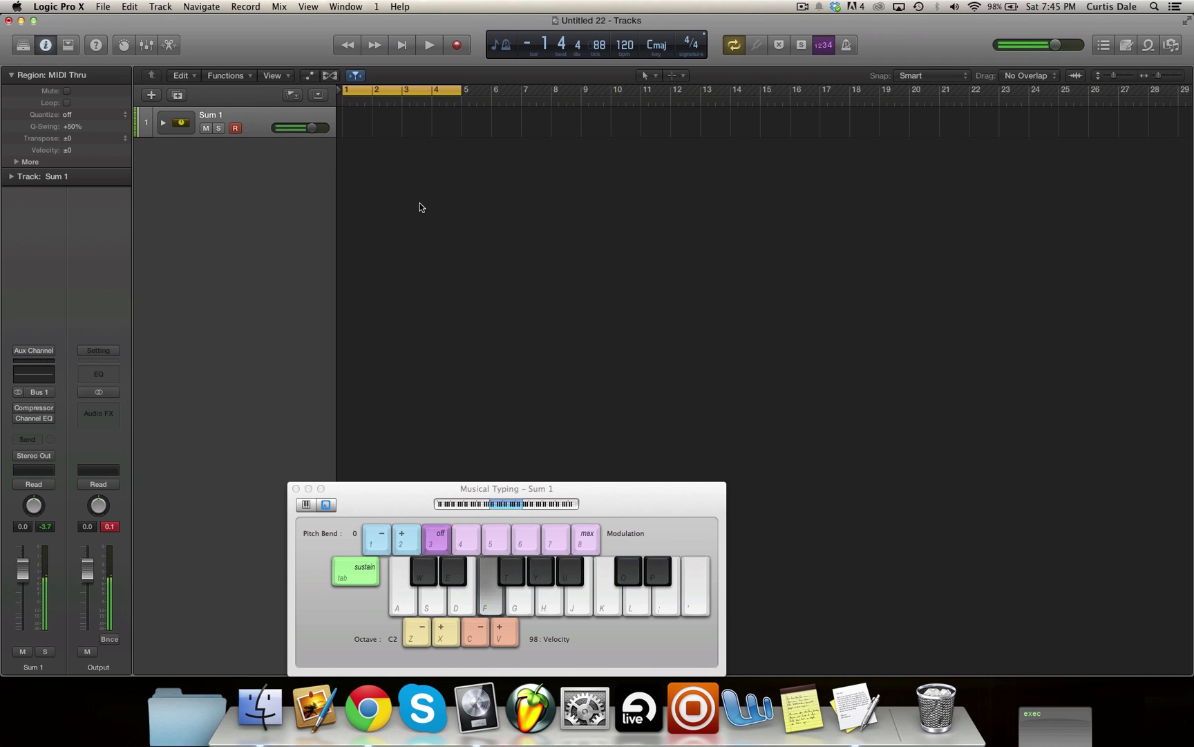
# Step: Expand the Sum 1 stack, open the Inst 1 Channel EQ clear of the track list and examine an F note in its analyzer
pyautogui.click(164, 124)
pyautogui.click(256, 159)
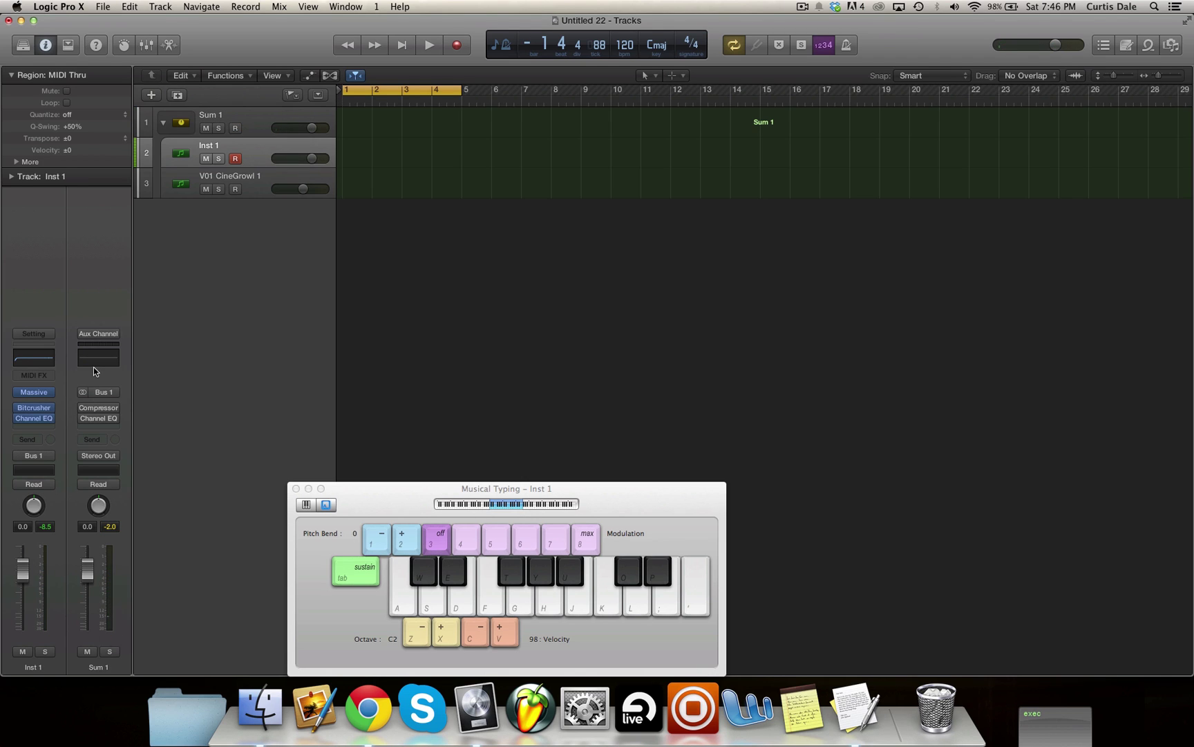
pyautogui.click(43, 420)
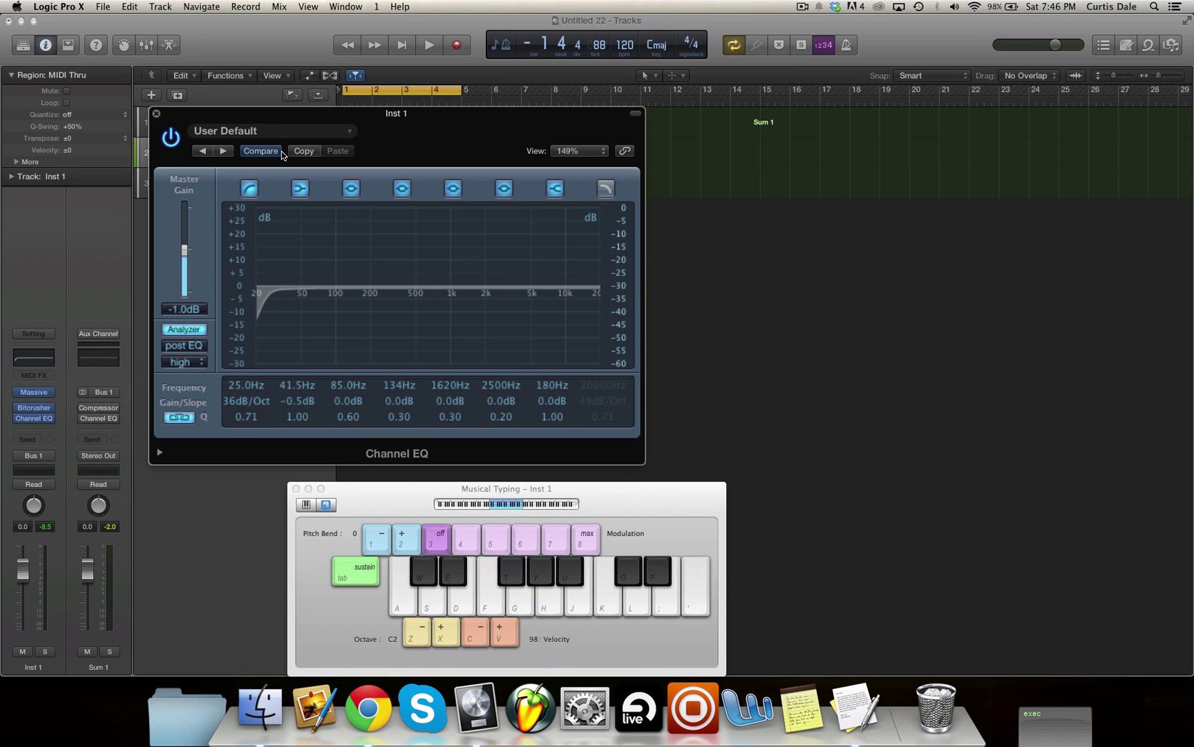
pyautogui.moveTo(259, 114); pyautogui.dragTo(520, 116)
pyautogui.press('f')
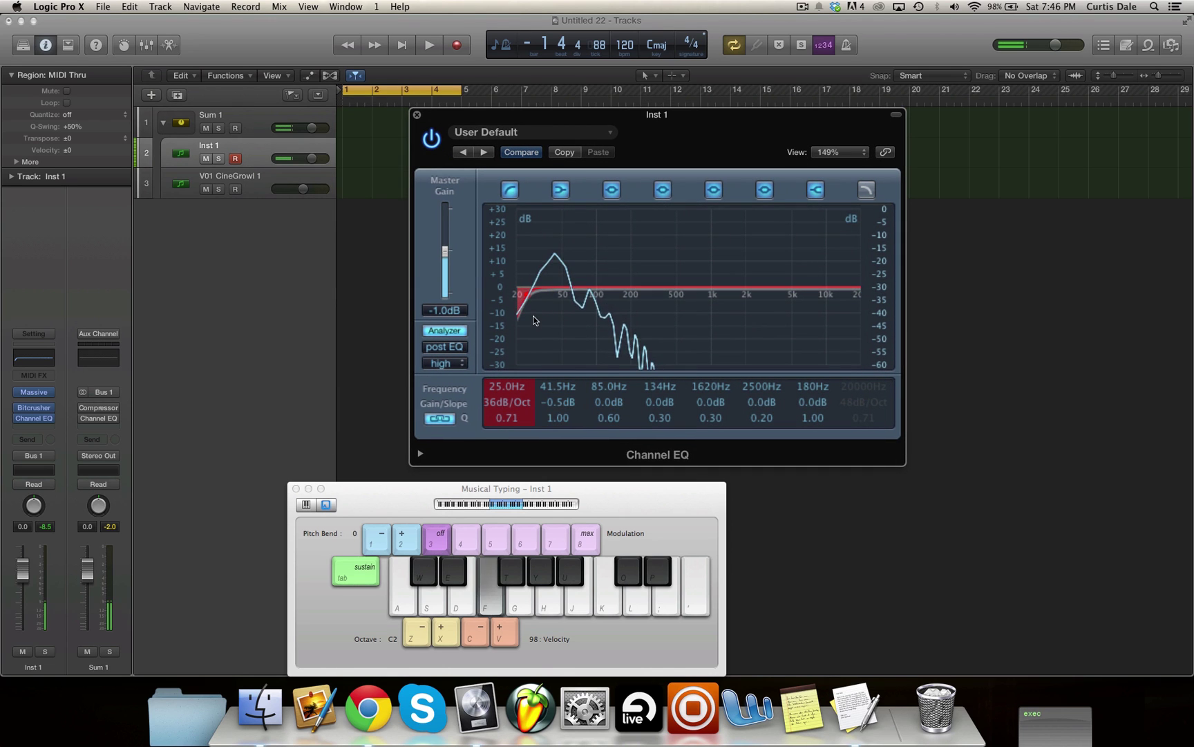
# Step: Set the Inst 1 EQ's low-cut frequency to 26.5 Hz while testing F notes through the Sum 1 stack
pyautogui.click(256, 124)
pyautogui.press('f')
pyautogui.moveTo(520, 300)
pyautogui.mouseDown()
pyautogui.moveTo(554, 315)
pyautogui.moveTo(515, 310)
pyautogui.moveTo(537, 312)
pyautogui.mouseUp()
pyautogui.press('f')
pyautogui.press('f')
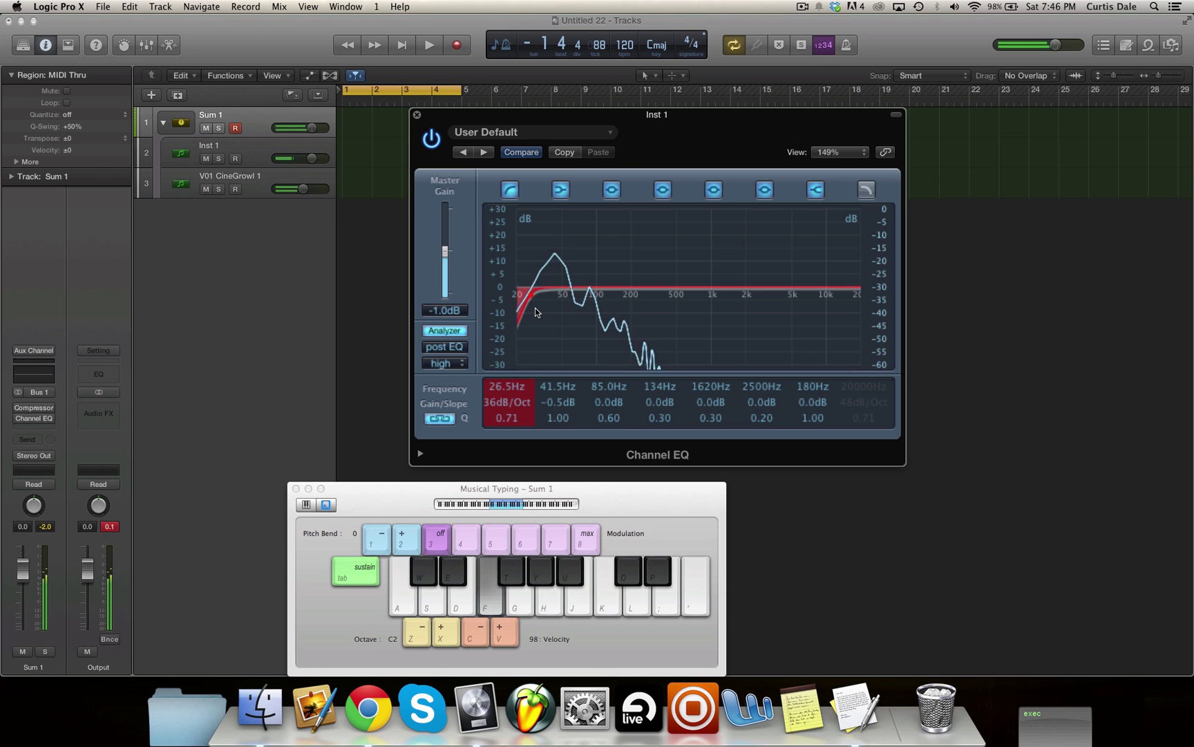
# Step: Load the lead100000000 preset into Massive on the V01 CineGrowl 1 track
pyautogui.click(235, 183)
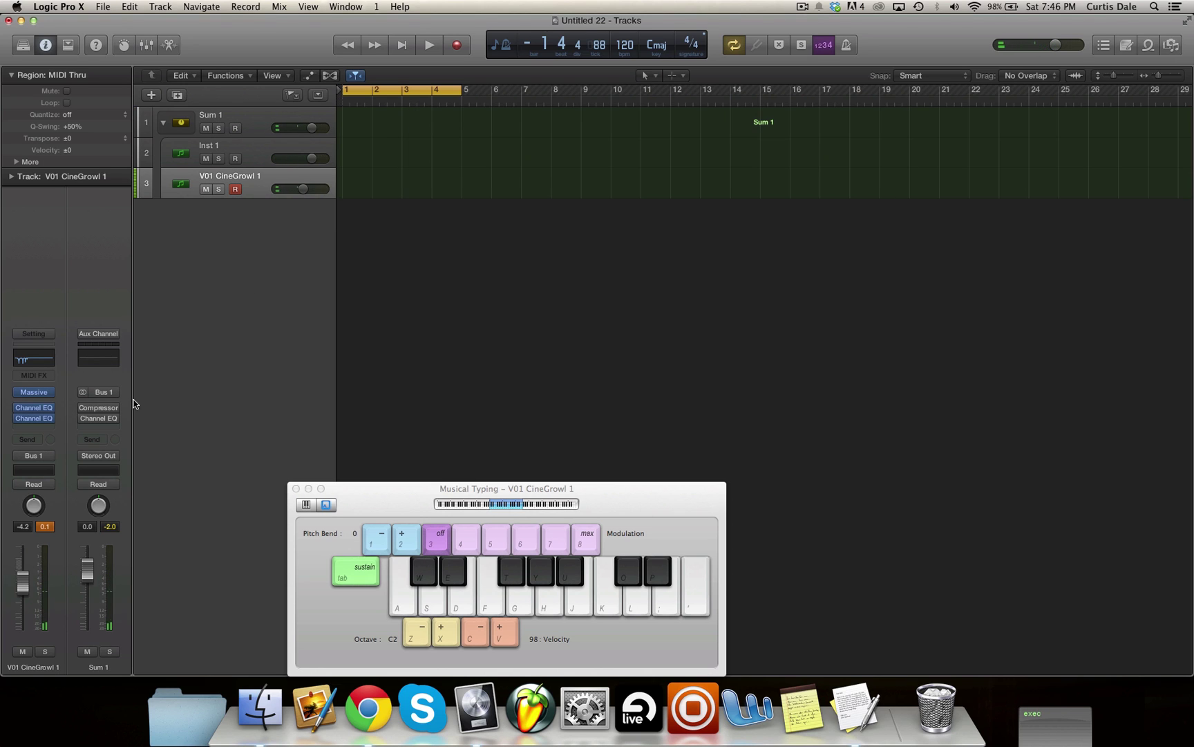
pyautogui.click(34, 392)
pyautogui.moveTo(176, 56); pyautogui.dragTo(516, 161)
pyautogui.moveTo(33, 409)
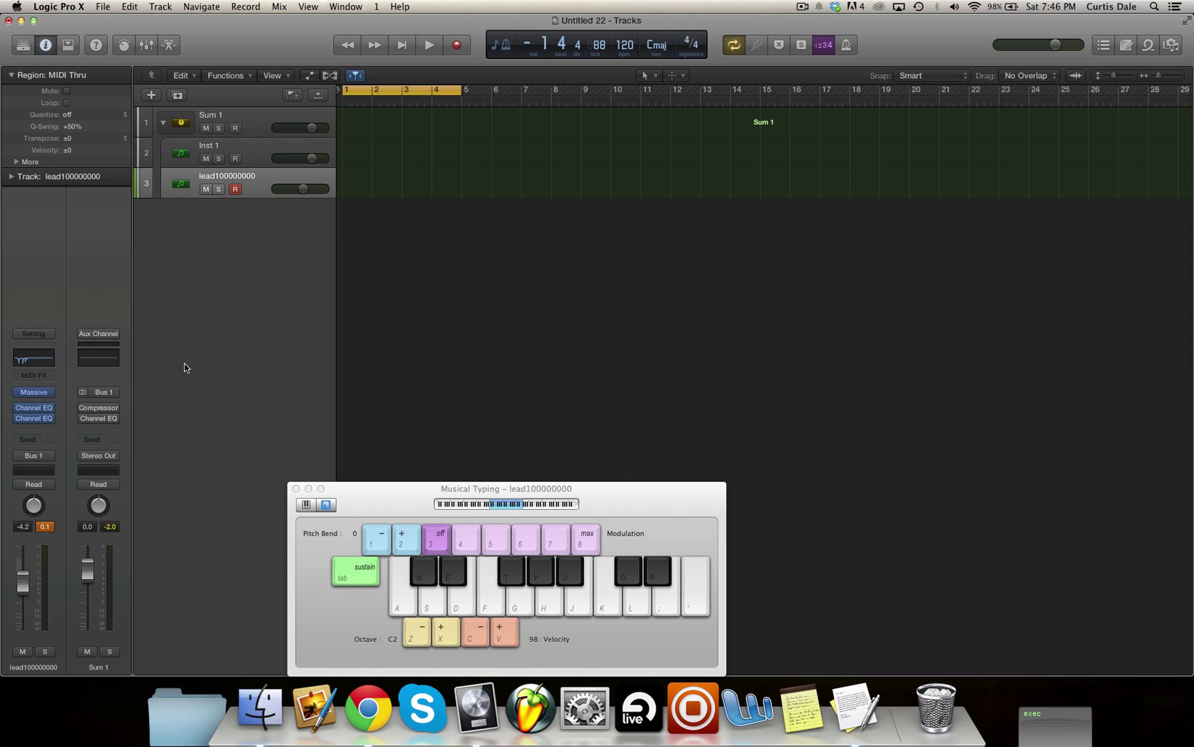
# Step: Audition the layered bass by playing F and D# notes through the Sum 1 stack
pyautogui.click(258, 125)
pyautogui.press('f')
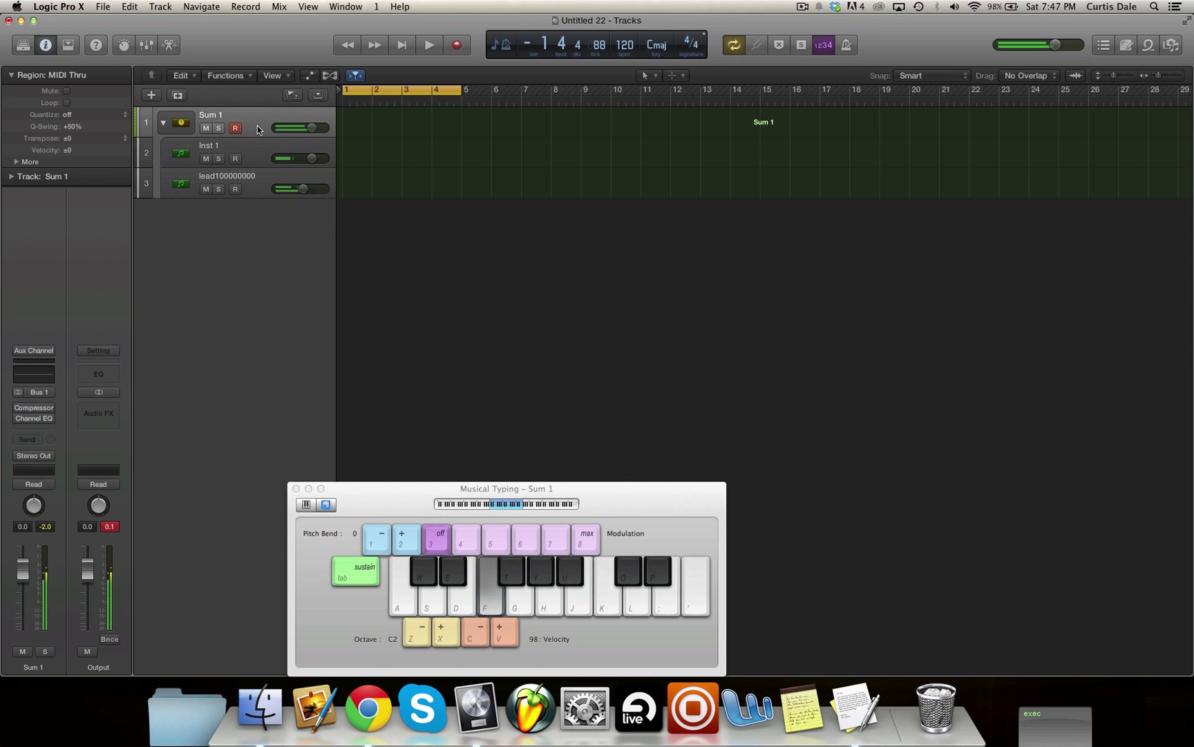
pyautogui.press('e')
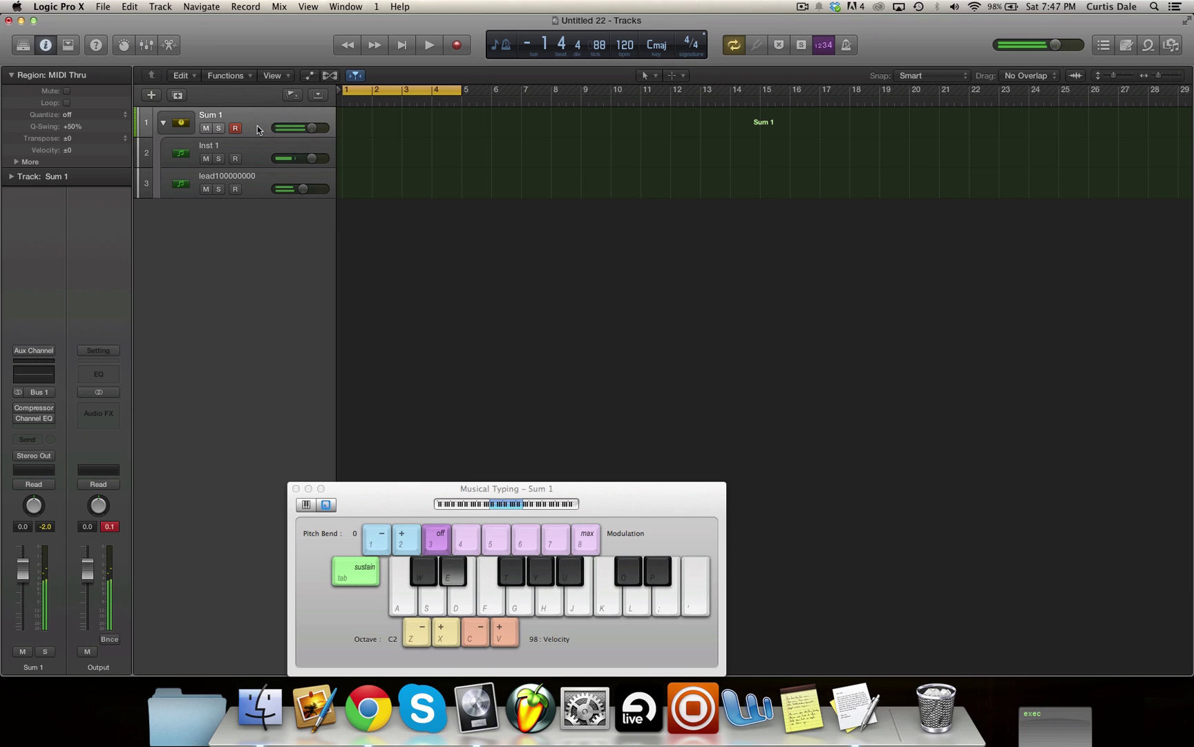
# Step: Bypass the Channel EQs on lead100000000 and play A#, C# and F# notes through the Sum 1 stack for comparison
pyautogui.click(248, 183)
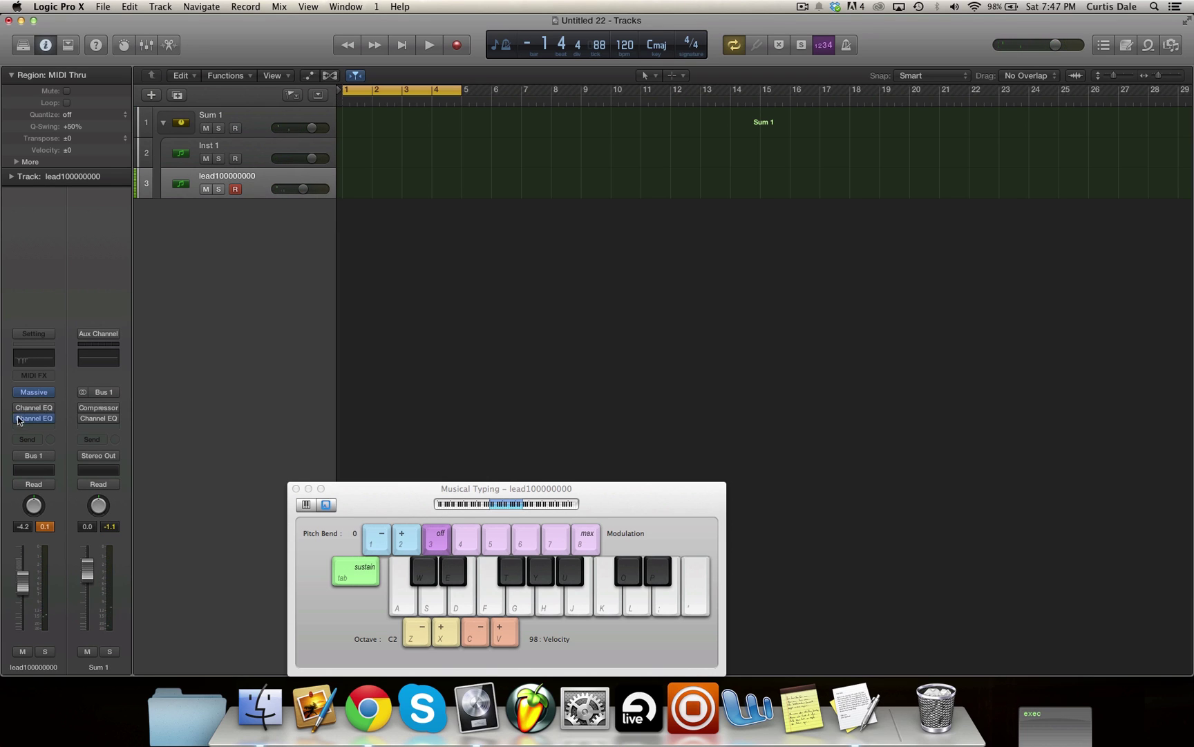
pyautogui.click(243, 122)
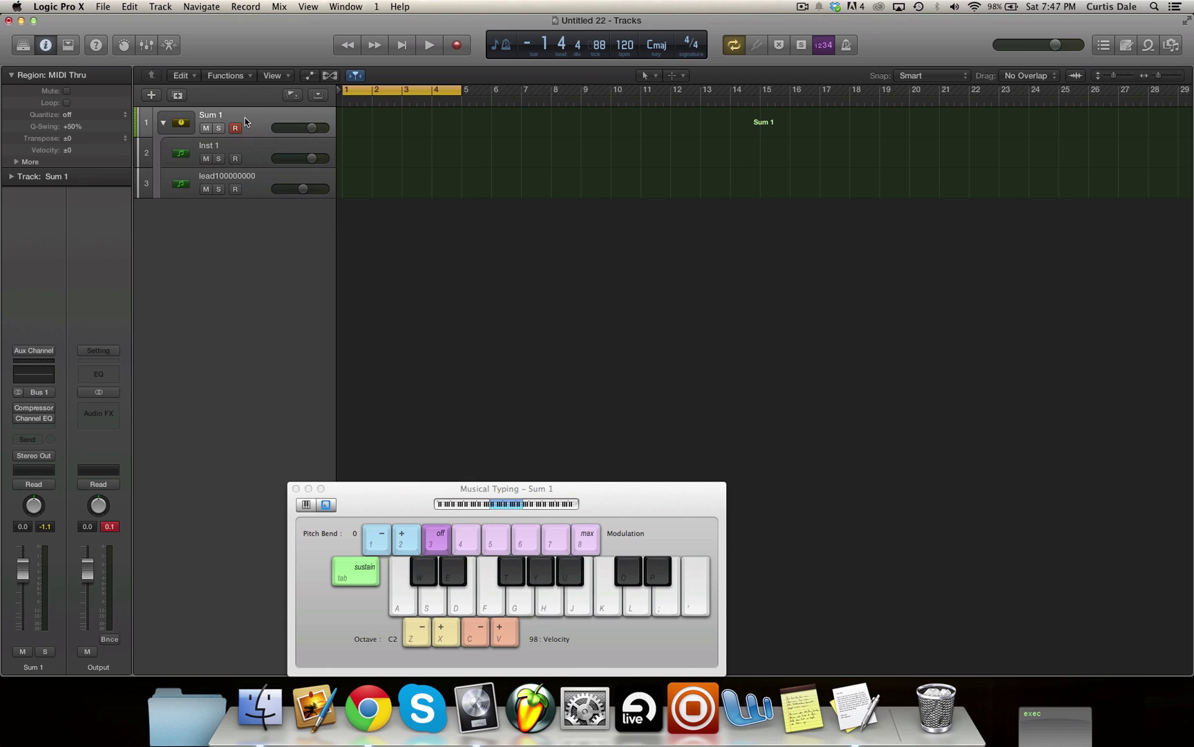
pyautogui.press('u')
pyautogui.press('o')
pyautogui.press('u')
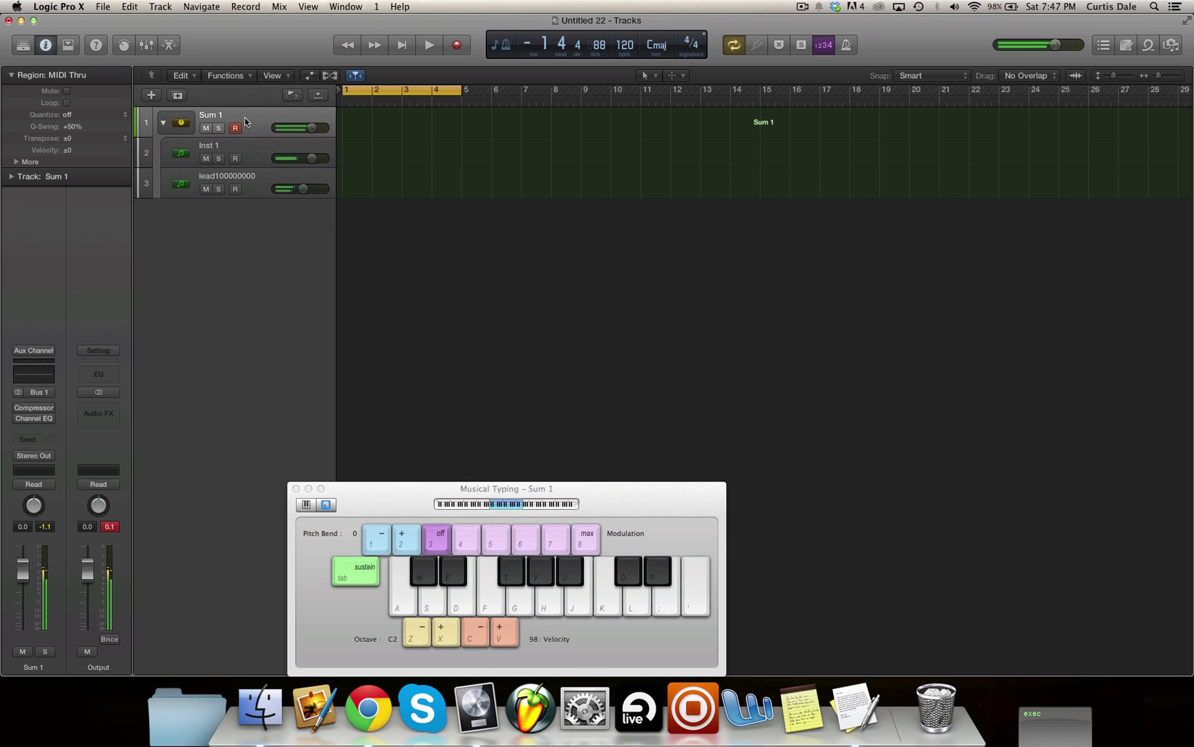
pyautogui.press('t')
# Step: Collapse the Sum 1 stack and insert the Xfer Records LFOTool plug-in on its channel strip
pyautogui.click(163, 122)
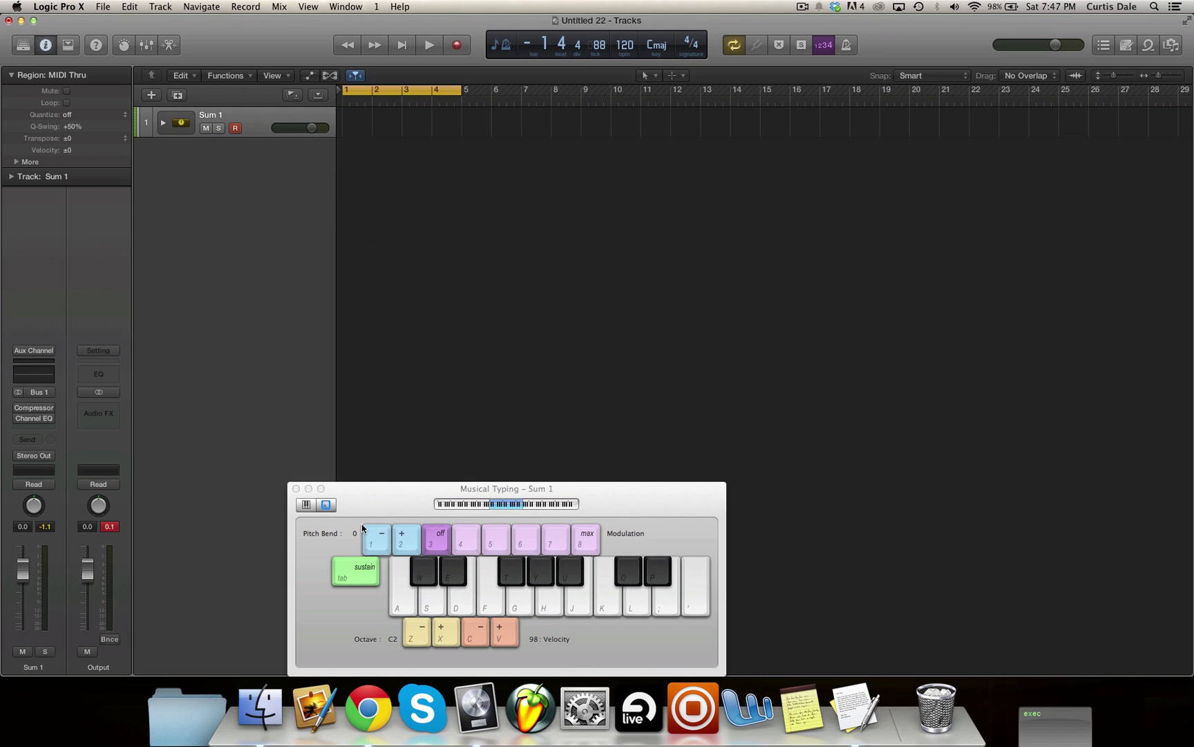
pyautogui.moveTo(358, 511); pyautogui.dragTo(680, 297)
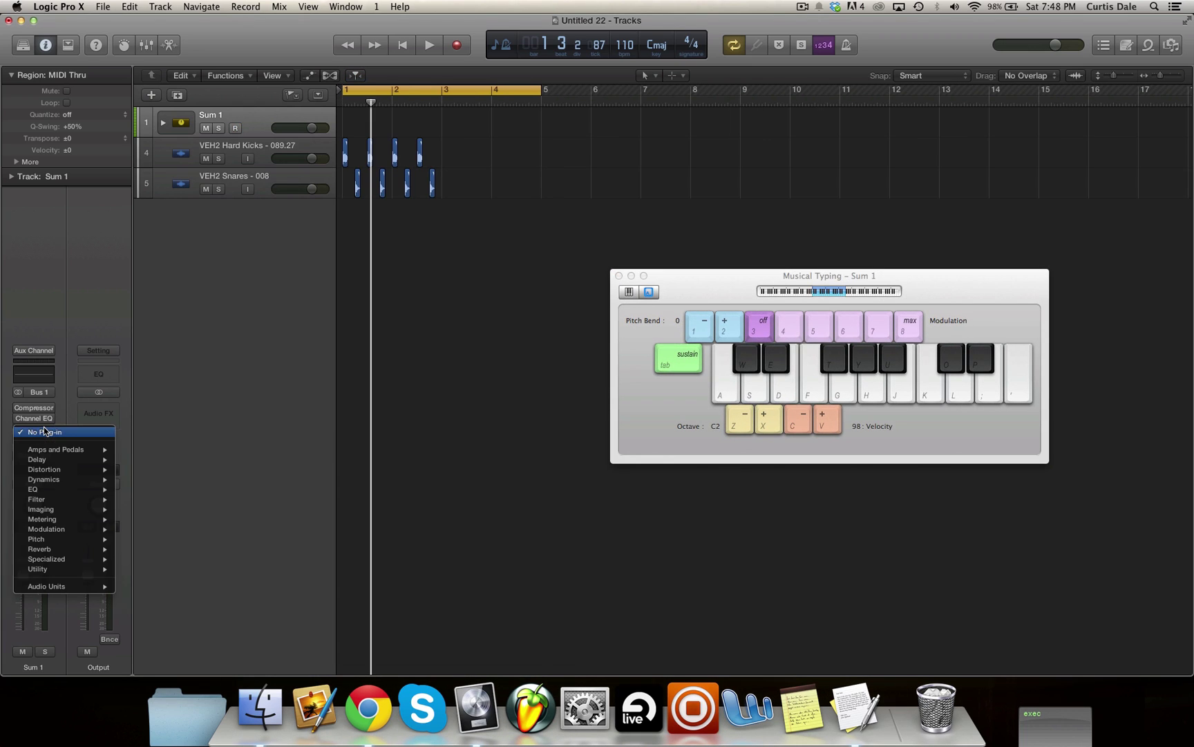
pyautogui.moveTo(55, 586)
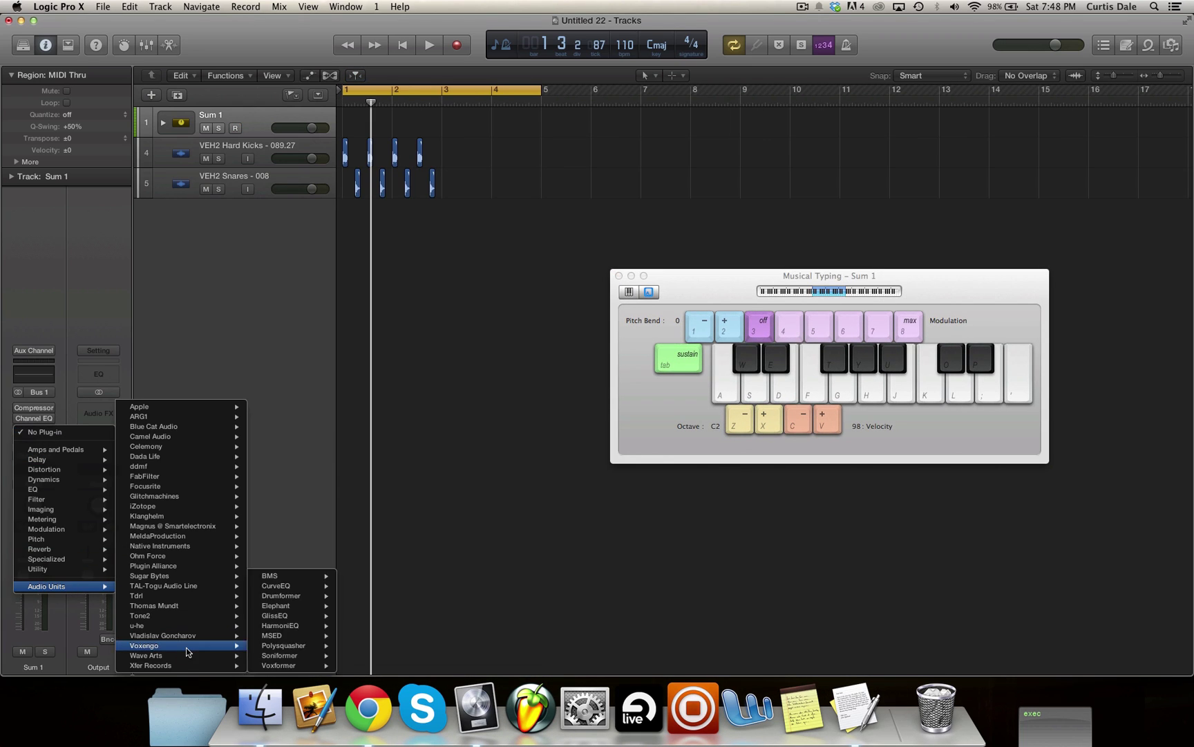
pyautogui.moveTo(179, 665)
pyautogui.click(341, 666)
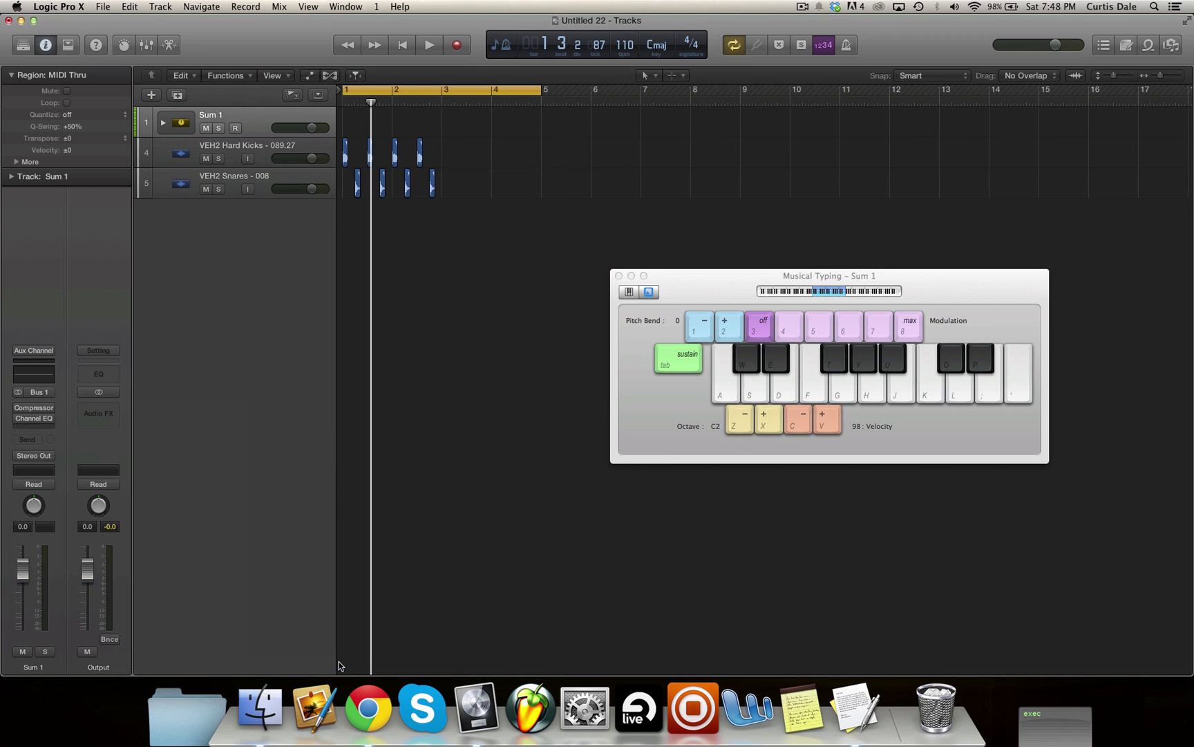
pyautogui.click(40, 54)
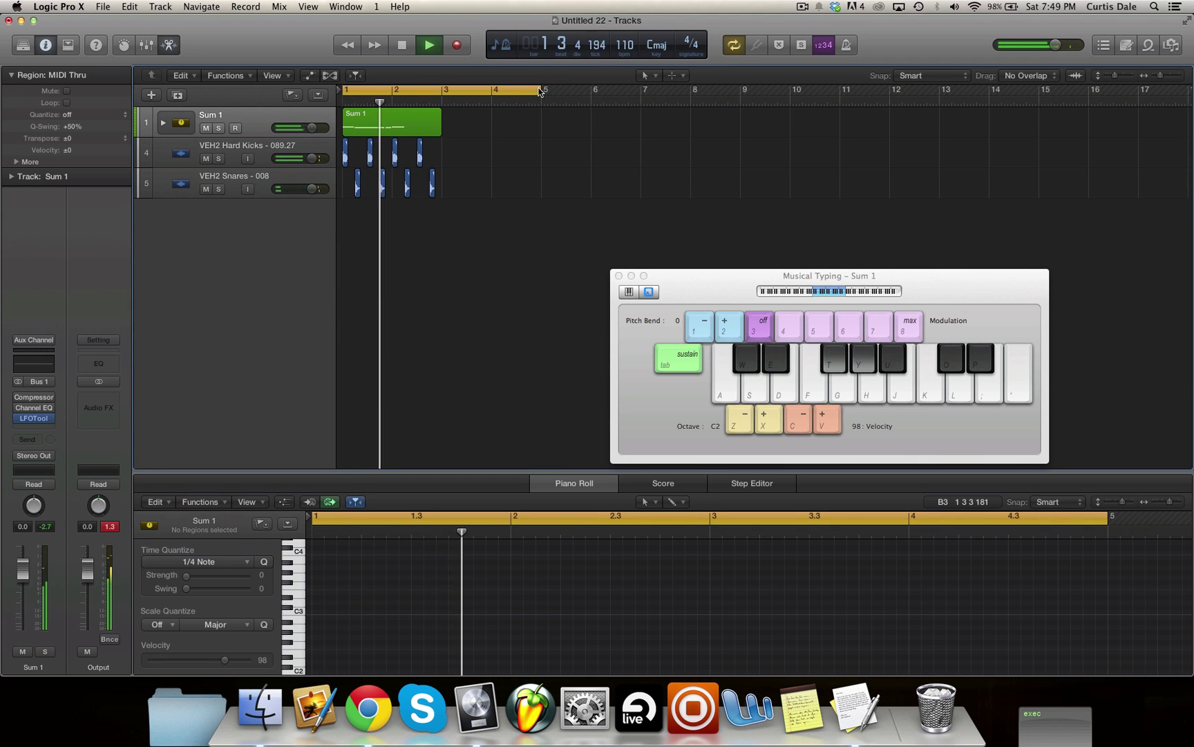
# Step: Shorten the cycle range to end at bar 3 and mute the VEH2 Hard Kicks and VEH2 Snares tracks
pyautogui.moveTo(540, 91); pyautogui.dragTo(443, 90)
pyautogui.press('space')
pyautogui.click(206, 158)
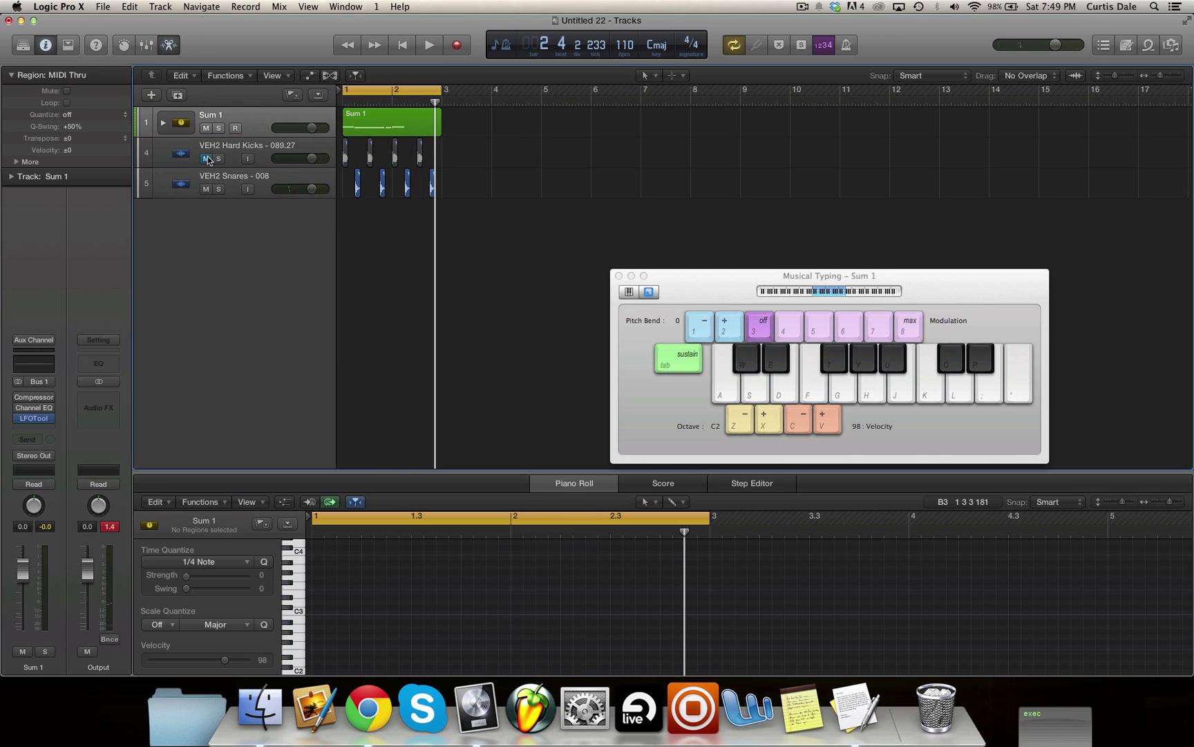
pyautogui.click(206, 188)
# Step: Play the Sum 1 bass region on its own with the drums muted
pyautogui.click(253, 133)
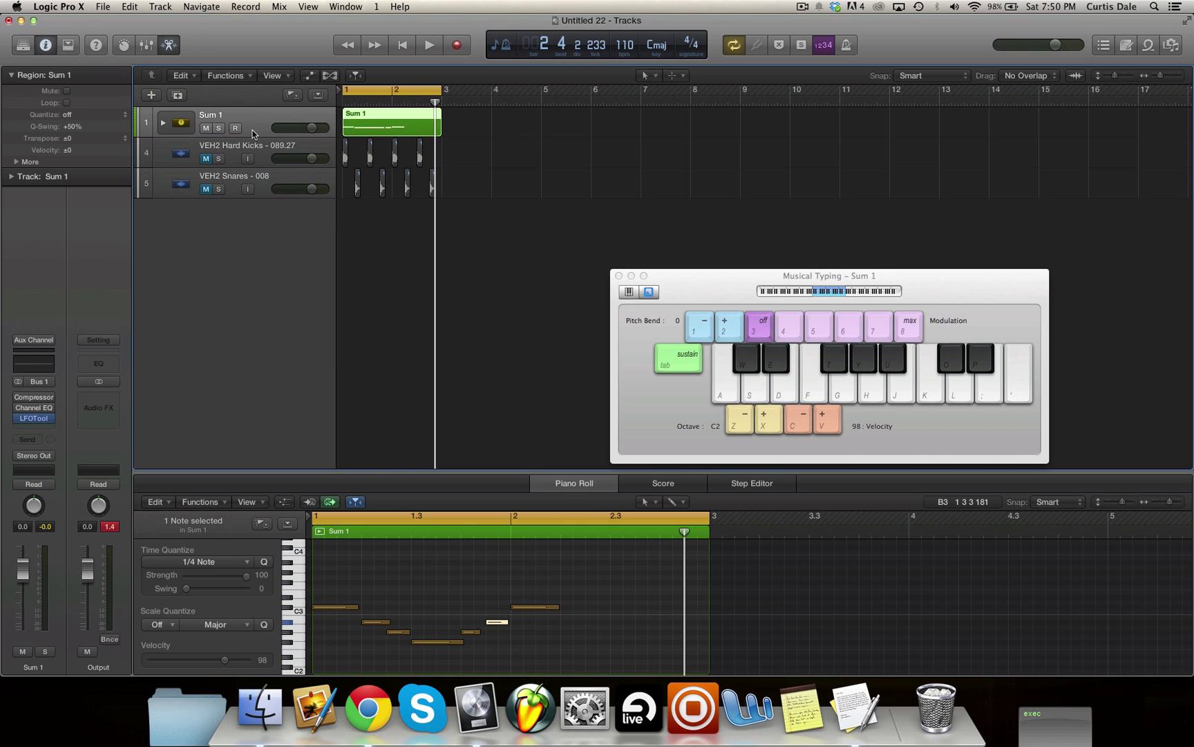
pyautogui.press('space')
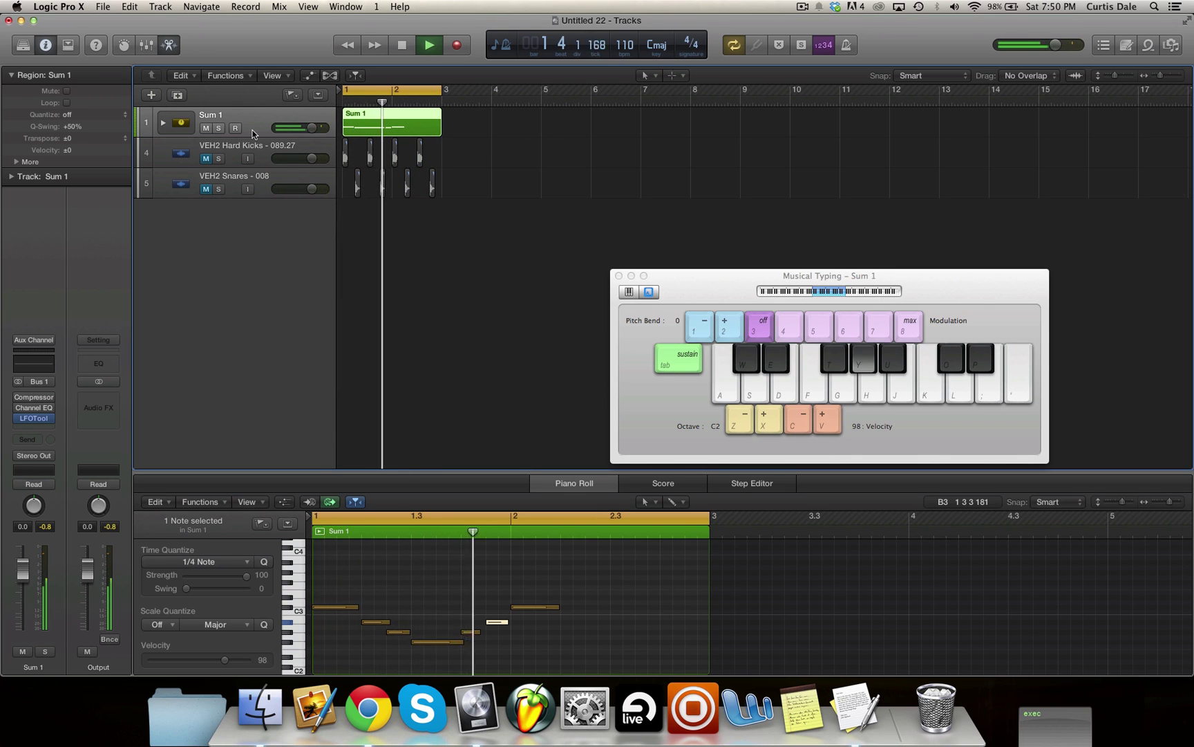
pyautogui.press('space')
# Step: Bypass LFOTool on Sum 1 and review the Inst 1 and lead100000000 channel strips inside the stack
pyautogui.click(163, 123)
pyautogui.click(172, 153)
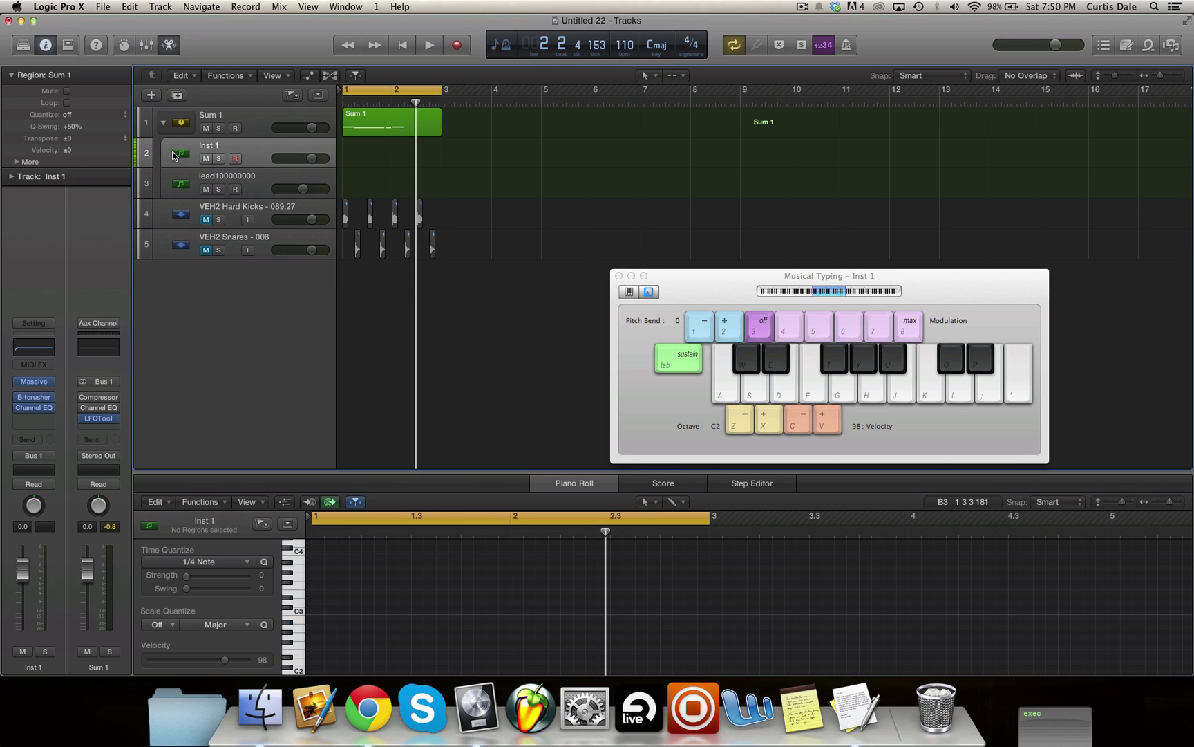
pyautogui.click(164, 124)
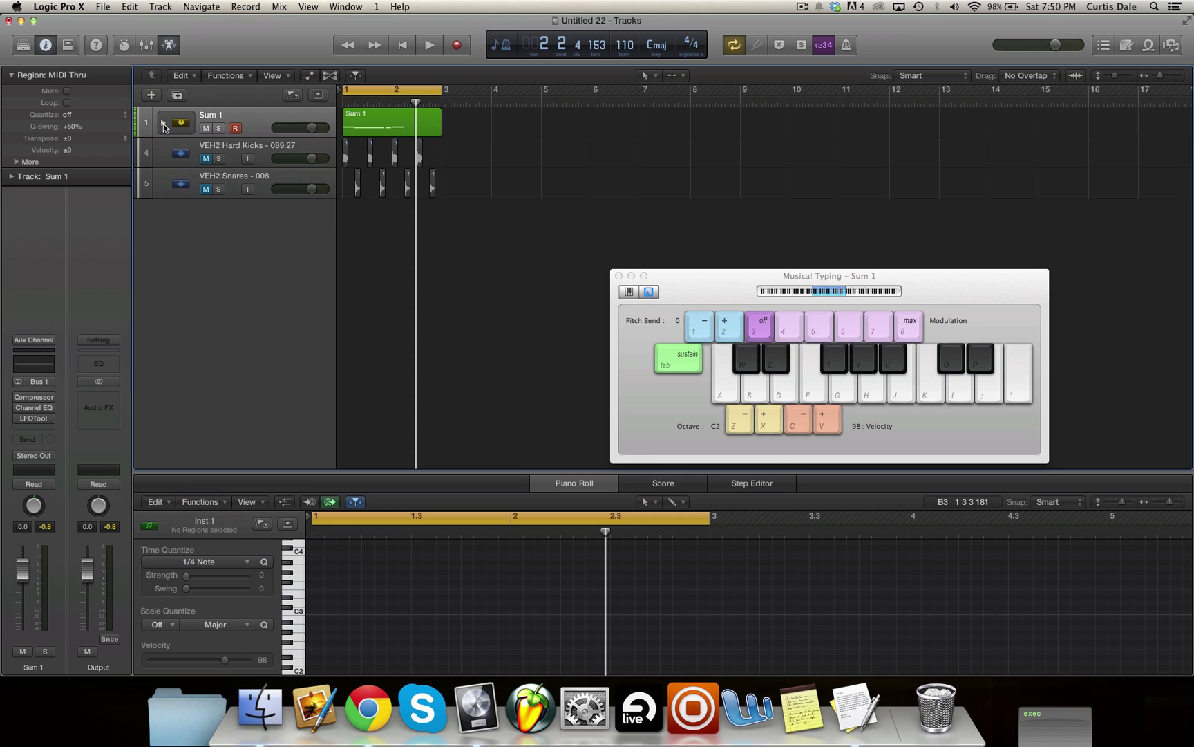
pyautogui.click(163, 124)
pyautogui.click(193, 186)
pyautogui.click(193, 156)
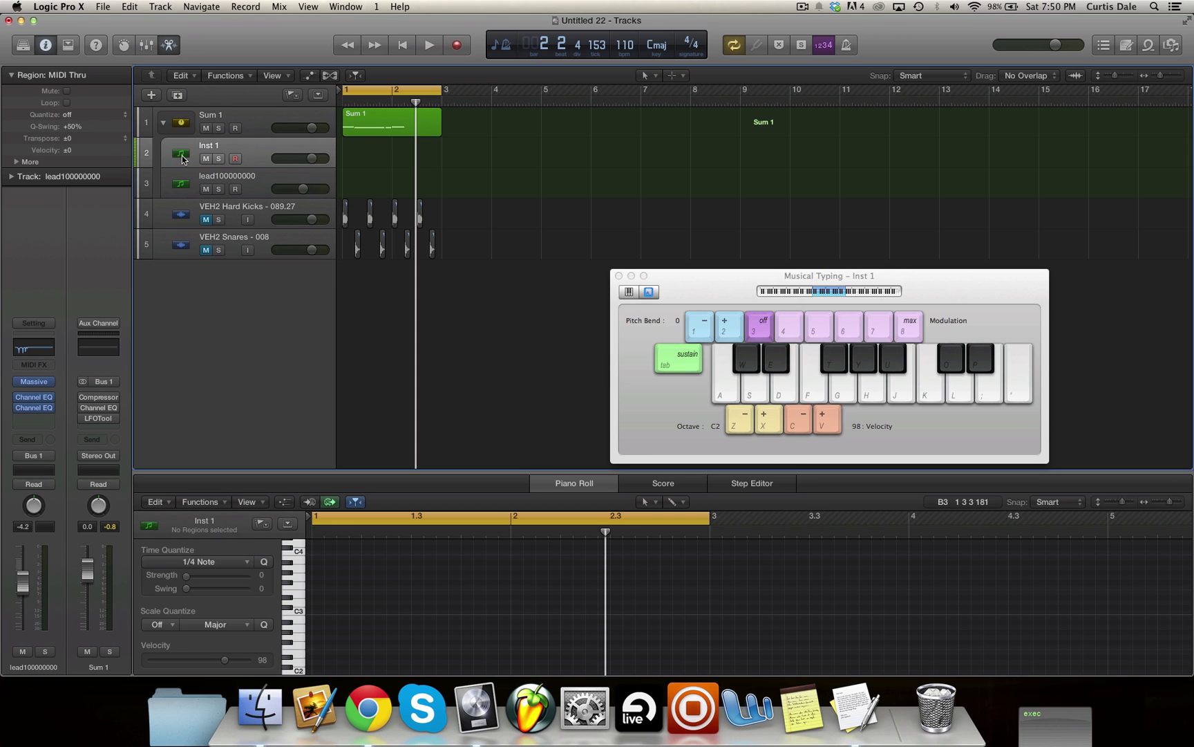
pyautogui.click(42, 436)
pyautogui.click(164, 124)
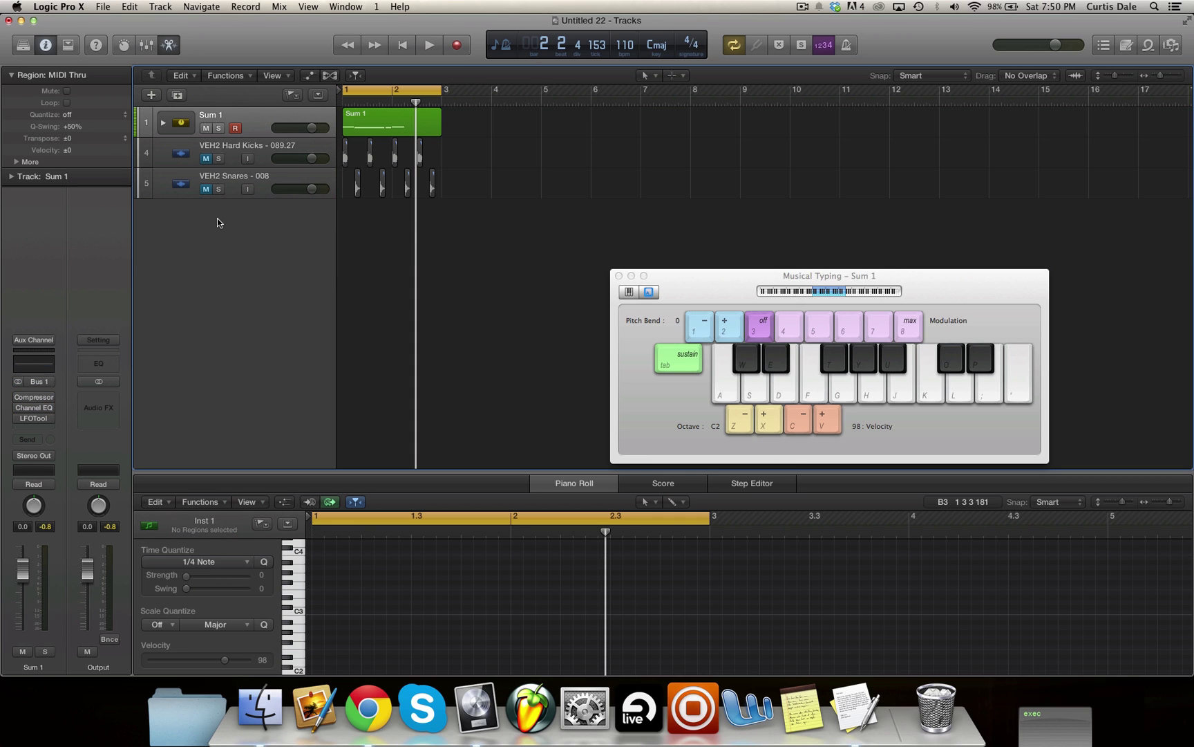
# Step: Unmute the kick and snare tracks and play the loop together with the Sum 1 bass
pyautogui.press('space')
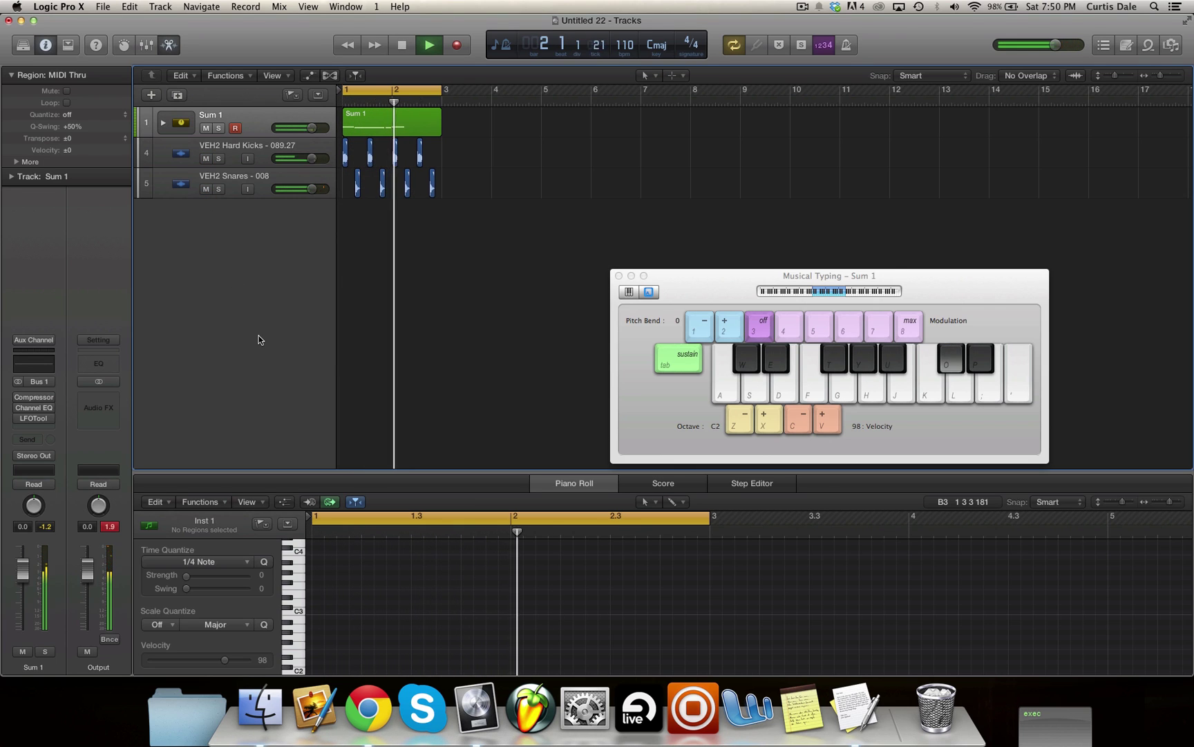
pyautogui.press('space')
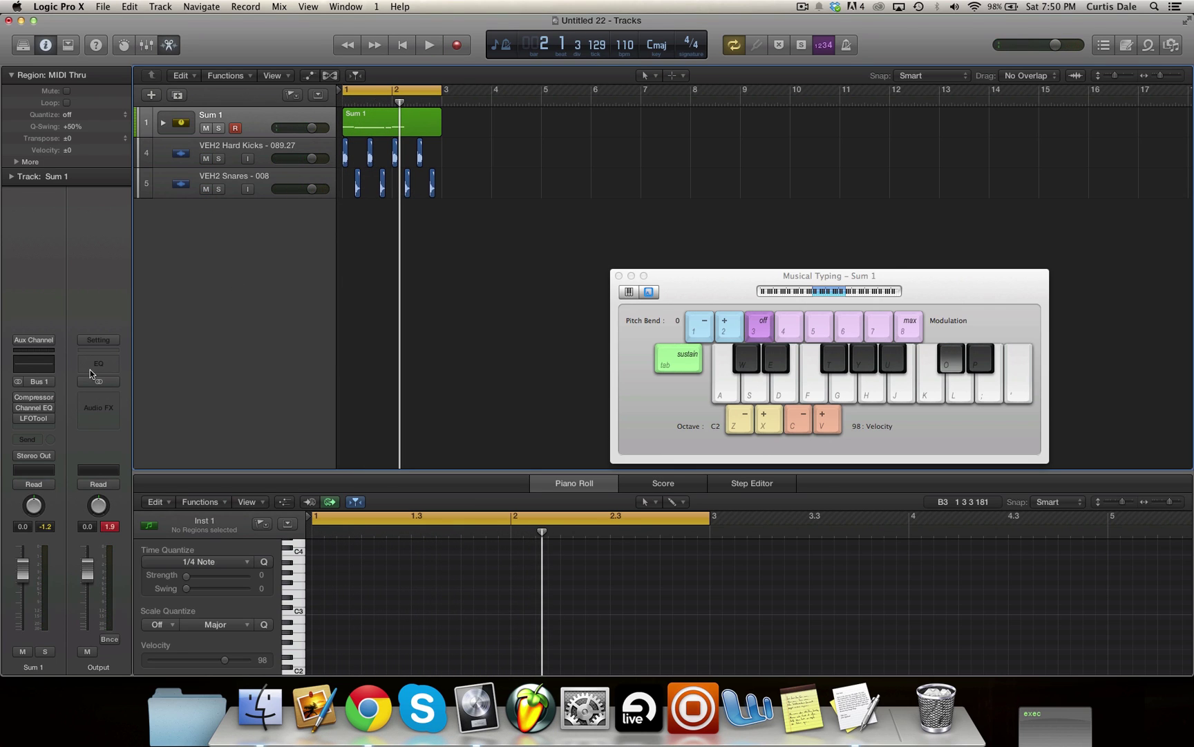
# Step: Add a Channel EQ to the Output channel with its master gain at -7.0 dB and play the loop through it
pyautogui.click(89, 360)
pyautogui.moveTo(71, 190); pyautogui.dragTo(68, 217)
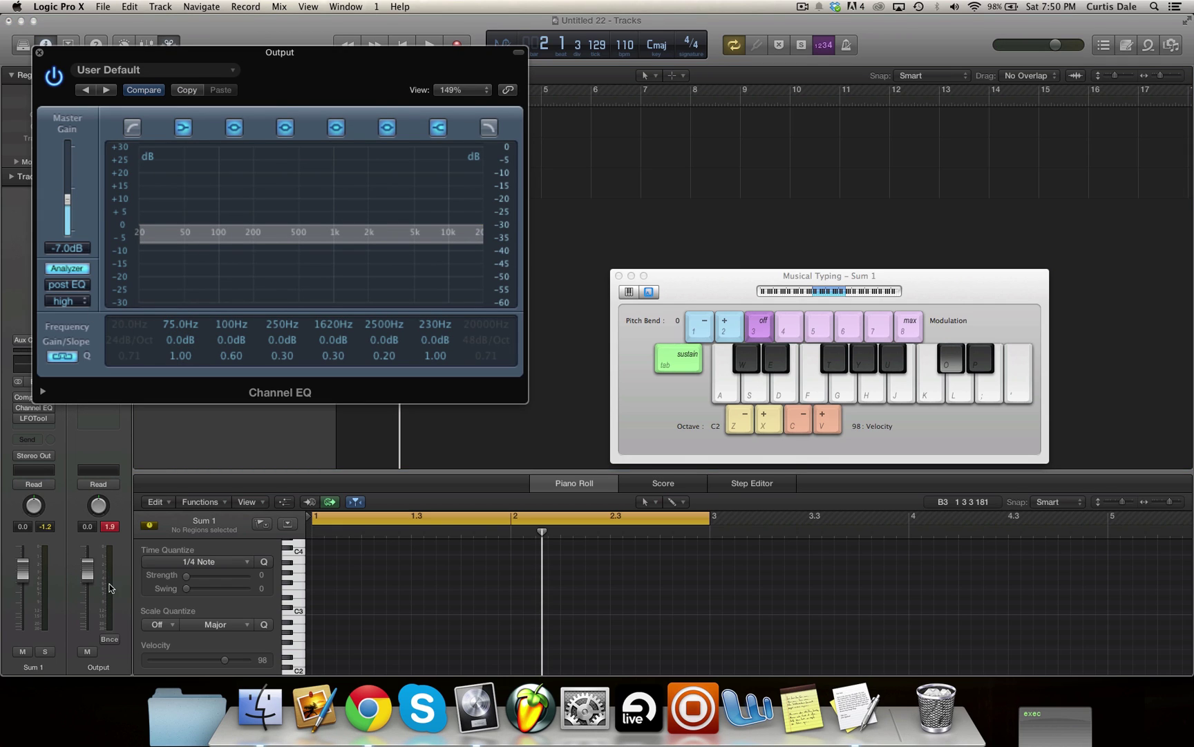
pyautogui.press('space')
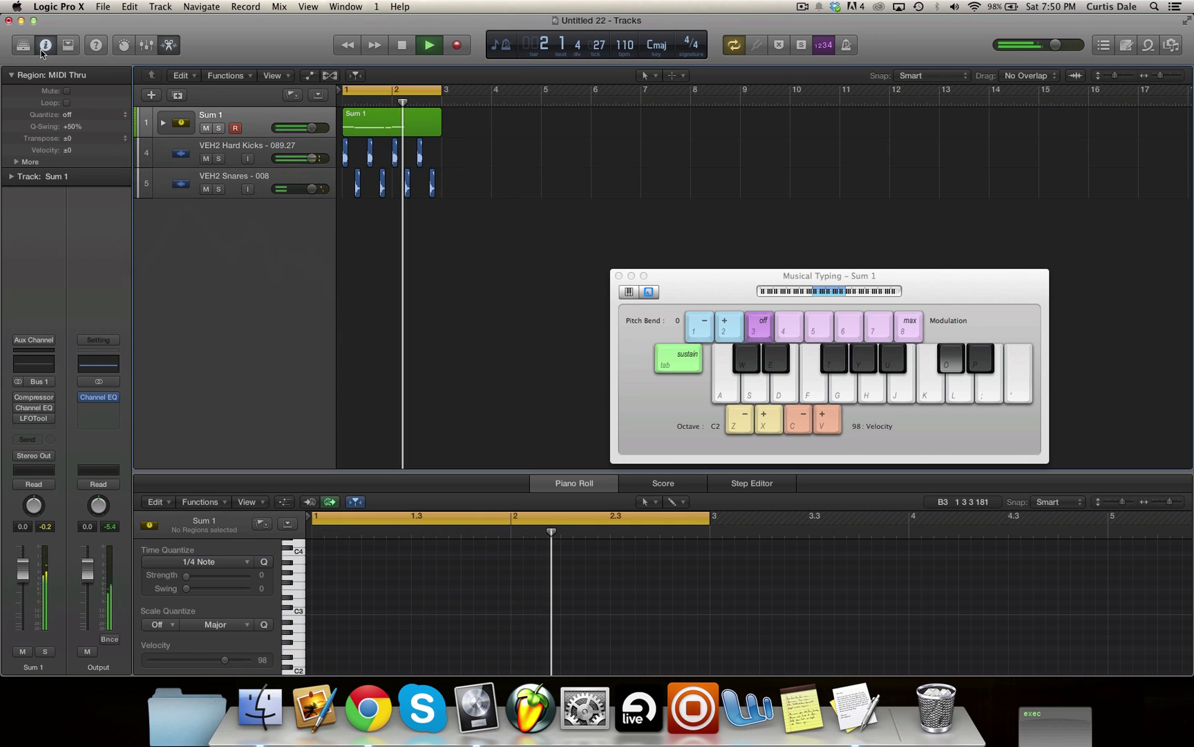
pyautogui.click(39, 51)
pyautogui.press('space')
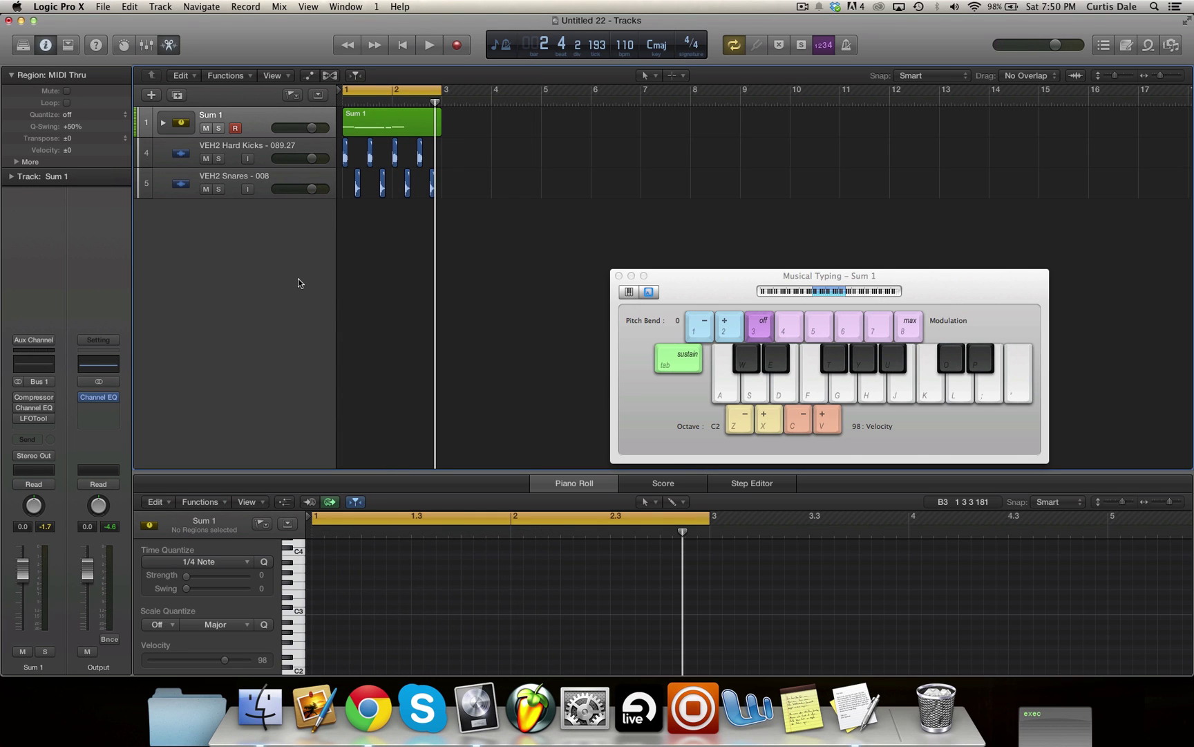